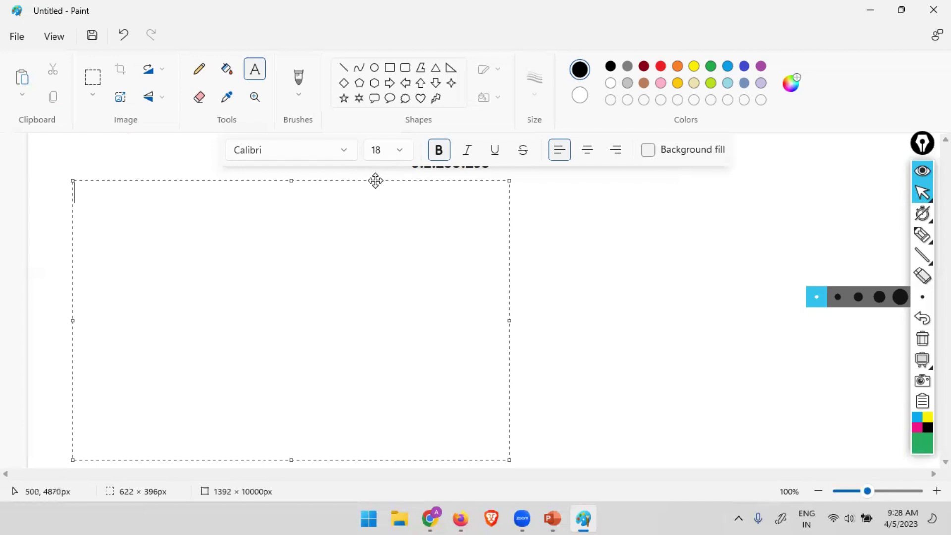
# Step: Type the heading 'IPv4 Classes' in the text box and start a new line
pyautogui.moveTo(375, 181); pyautogui.dragTo(375, 175)
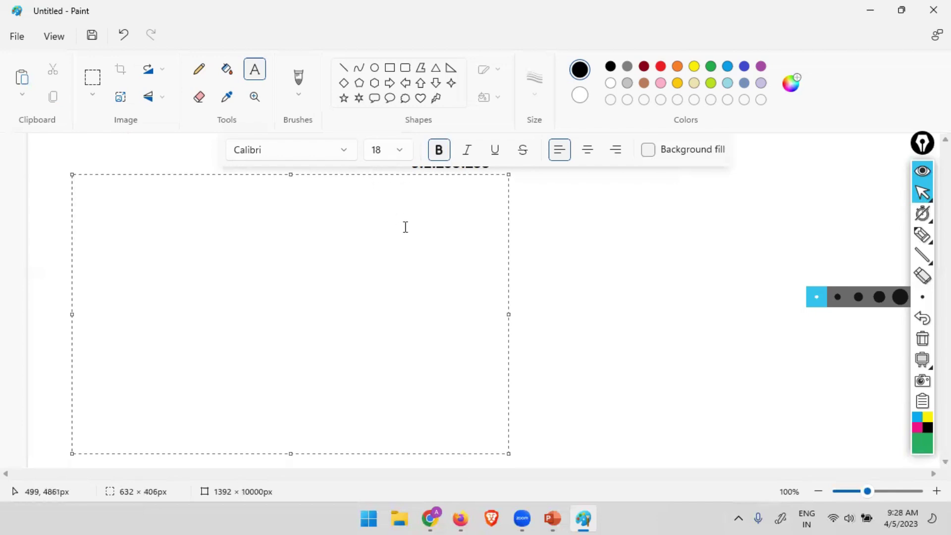
pyautogui.write('IPv4 CLa')
pyautogui.press('BackSpace')
pyautogui.press('BackSpace')
pyautogui.write('lasses')
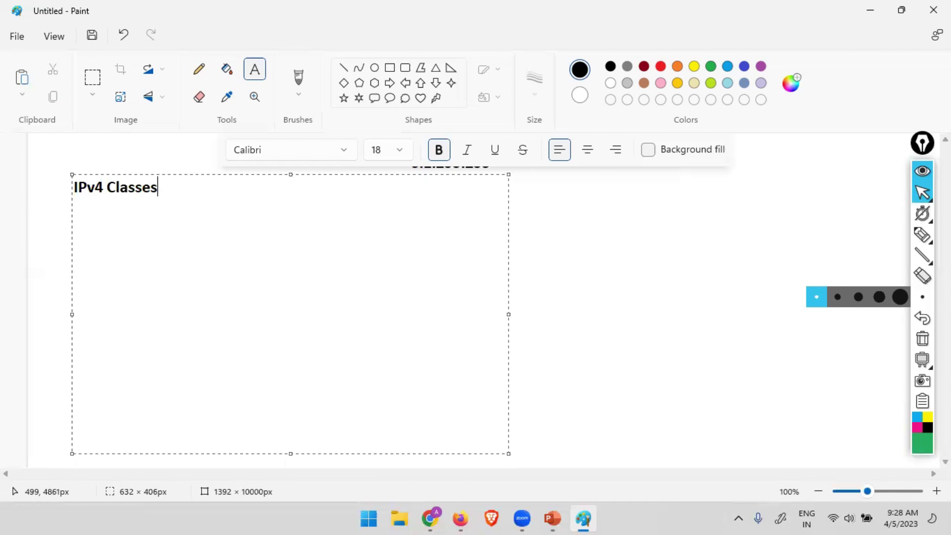
pyautogui.press('Return')
pyautogui.press('Return')
# Step: List Class A, Class B, Class C, Class D and Class E on separate lines below the heading
pyautogui.write('Class A')
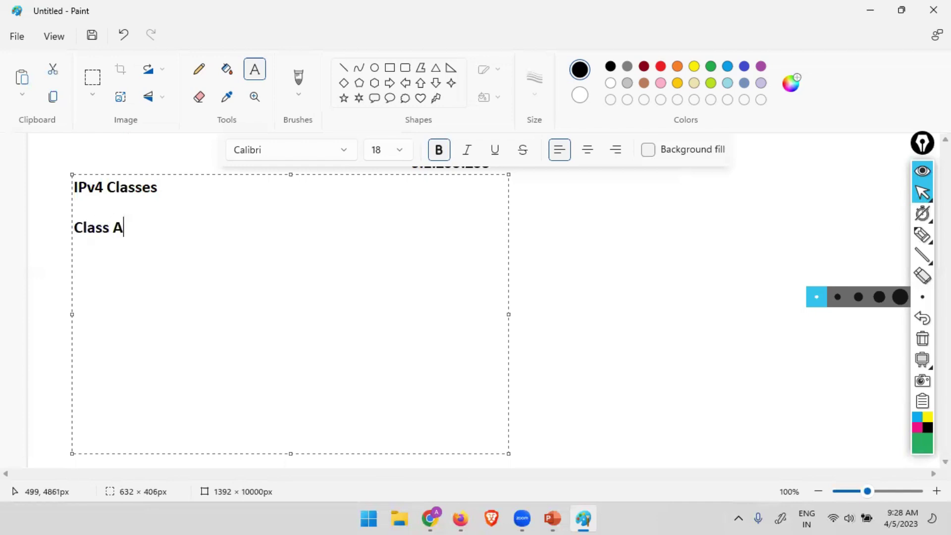
pyautogui.press('Return')
pyautogui.write('Class B')
pyautogui.press('Return')
pyautogui.write('Cla')
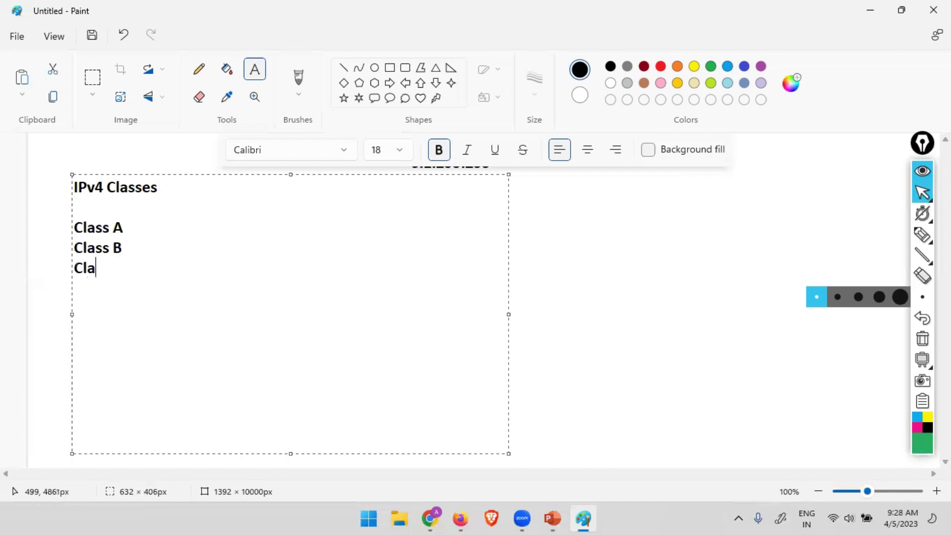
pyautogui.write('ss C')
pyautogui.press('Return')
pyautogui.write('Class D')
pyautogui.press('Return')
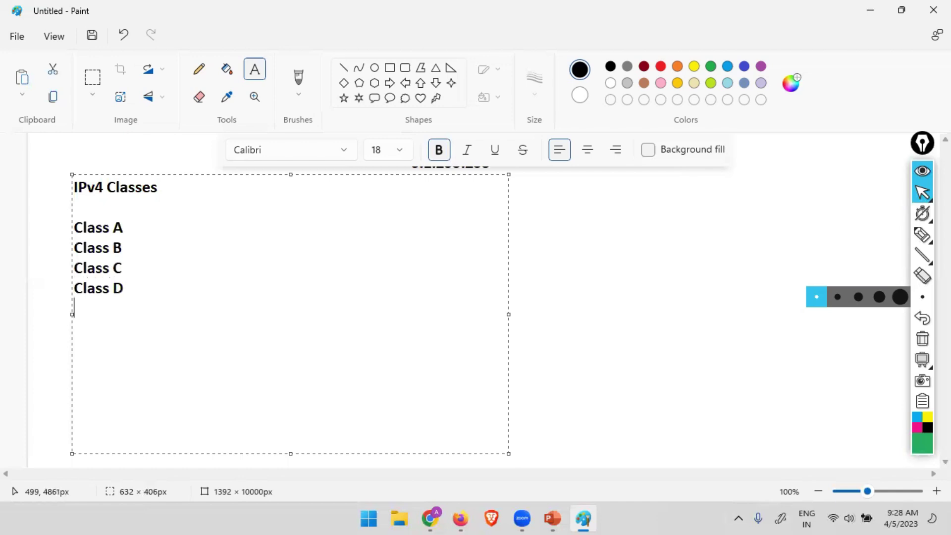
pyautogui.write('Class E')
pyautogui.press('Up')
pyautogui.press('Up')
pyautogui.press('Up')
pyautogui.press('Up')
pyautogui.press('Up')
pyautogui.press('Up')
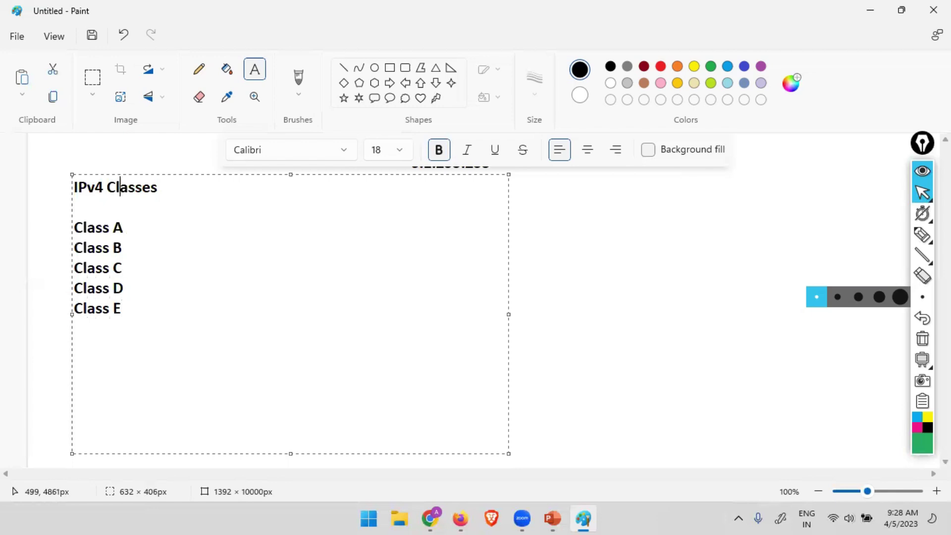
pyautogui.press('Left')
pyautogui.press('Left')
pyautogui.press('Left')
pyautogui.press('Right')
pyautogui.press('Right')
pyautogui.press('Right')
pyautogui.press('Right')
pyautogui.press('Right')
pyautogui.press('Right')
# Step: Widen the box and insert a red line above: '*IPv4 Class can be identified by looking at the first octet.'
pyautogui.moveTo(507, 315); pyautogui.dragTo(807, 324)
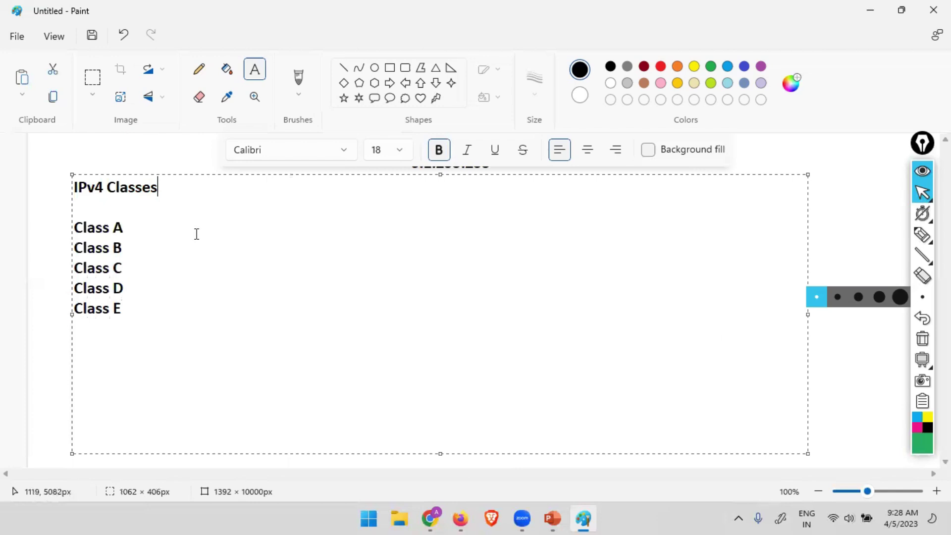
pyautogui.press('Left')
pyautogui.press('Left')
pyautogui.press('Left')
pyautogui.press('Left')
pyautogui.press('Left')
pyautogui.press('Left')
pyautogui.press('Left')
pyautogui.press('Left')
pyautogui.press('Left')
pyautogui.press('Left')
pyautogui.press('Left')
pyautogui.press('Left')
pyautogui.press('Return')
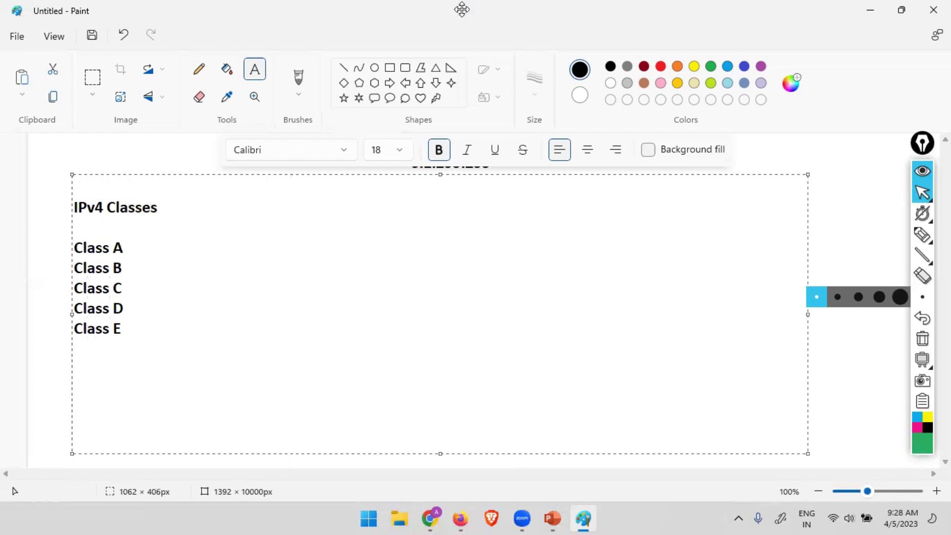
pyautogui.click(661, 69)
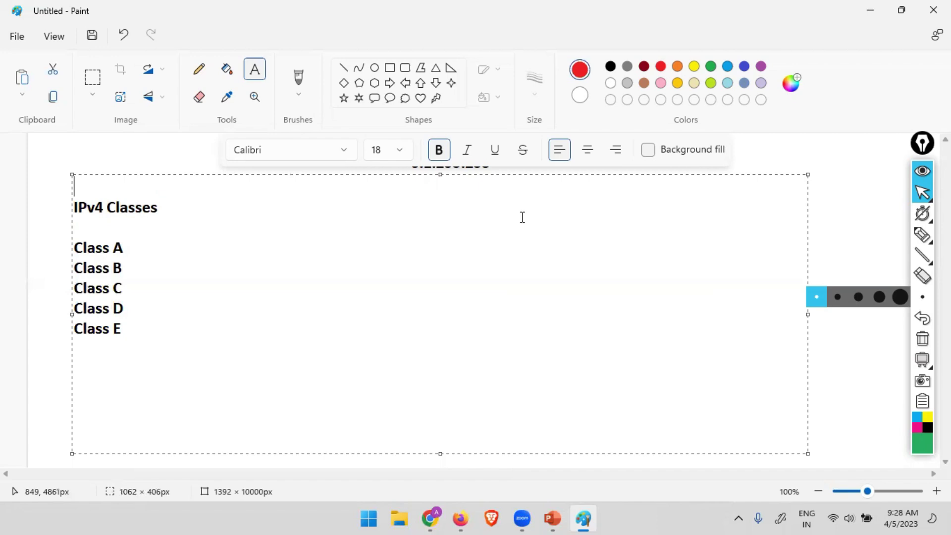
pyautogui.write('*IPv4 Class')
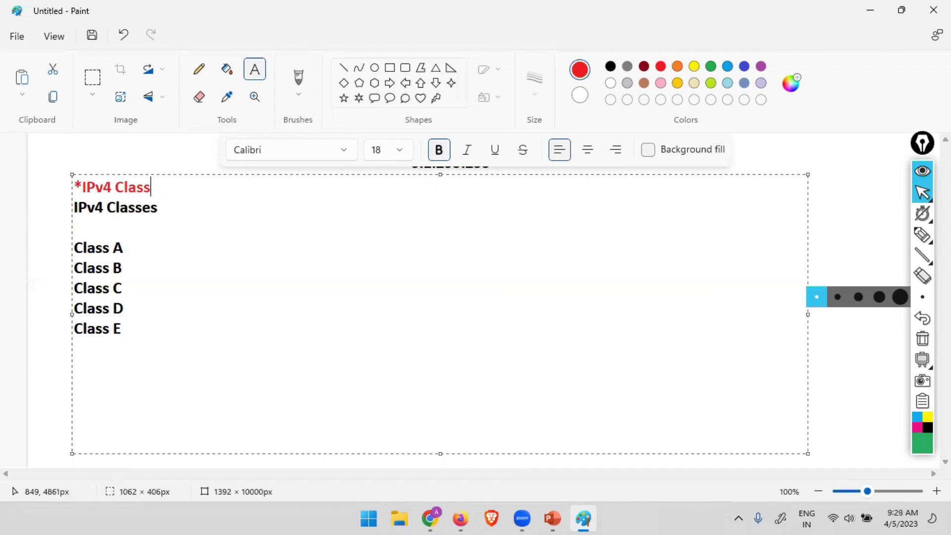
pyautogui.write(' can be ide')
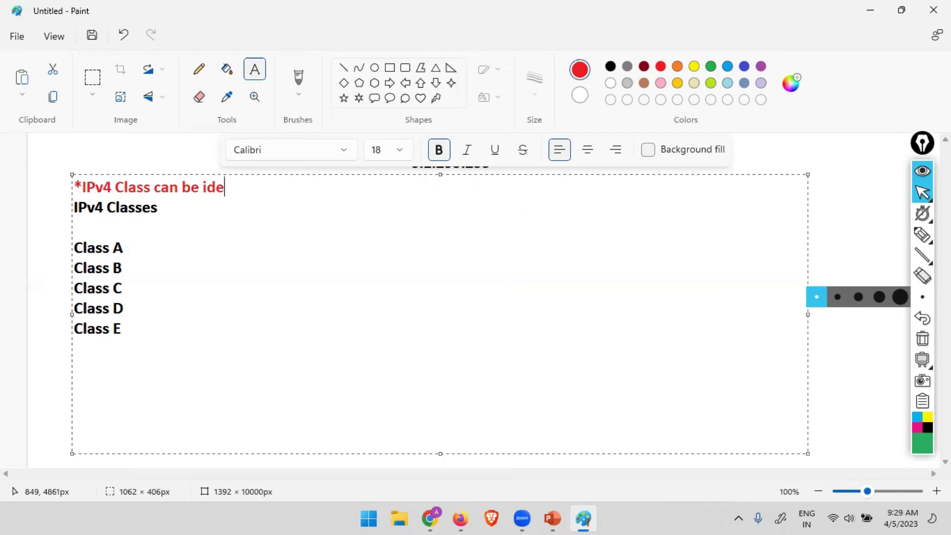
pyautogui.write('ntified ')
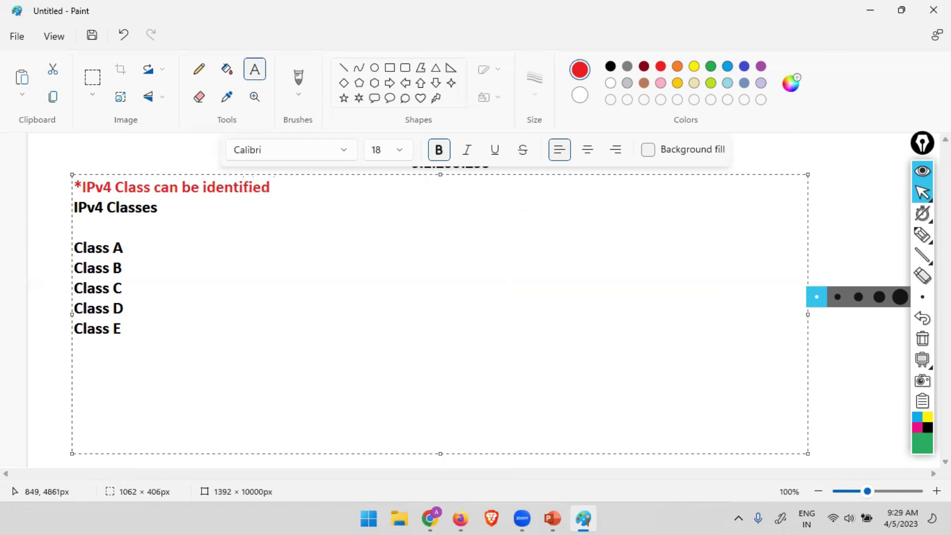
pyautogui.write('by lookin')
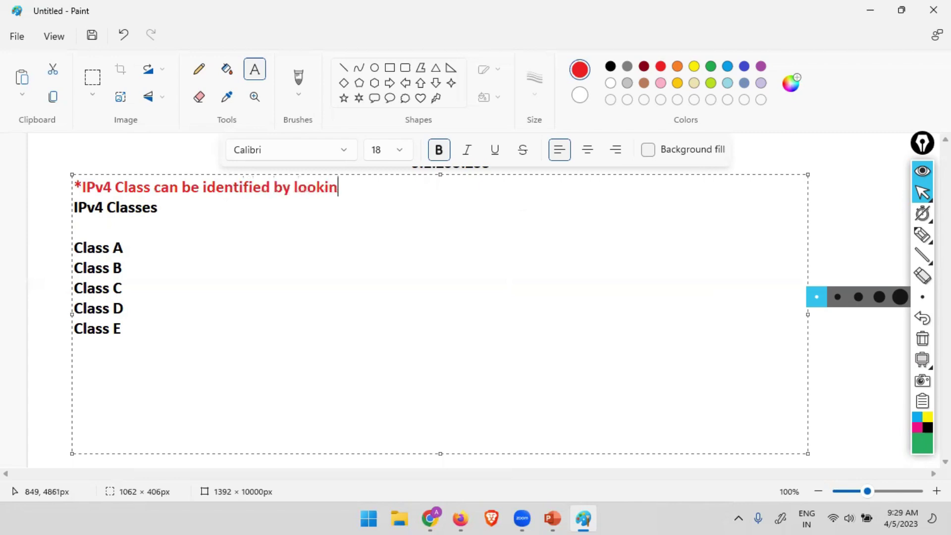
pyautogui.write('g at the first')
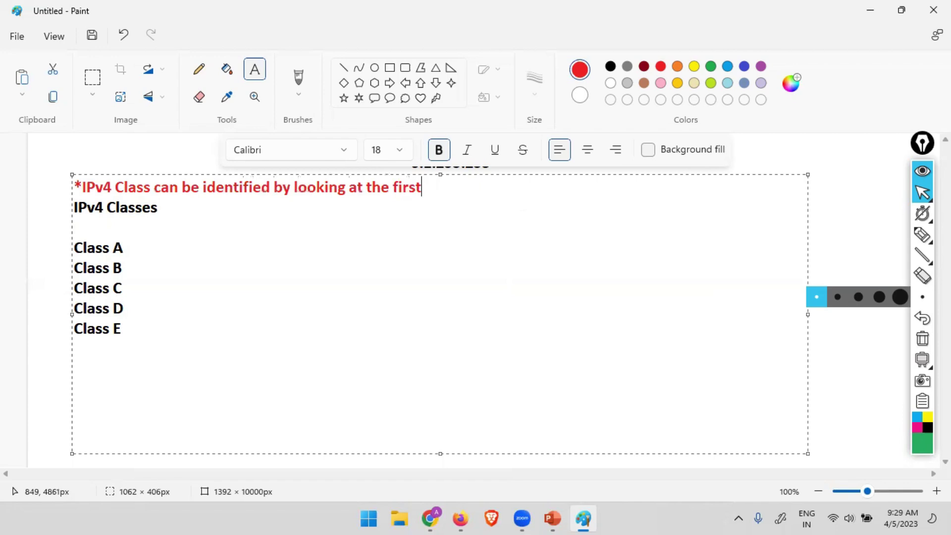
pyautogui.write(' octet')
pyautogui.write('.')
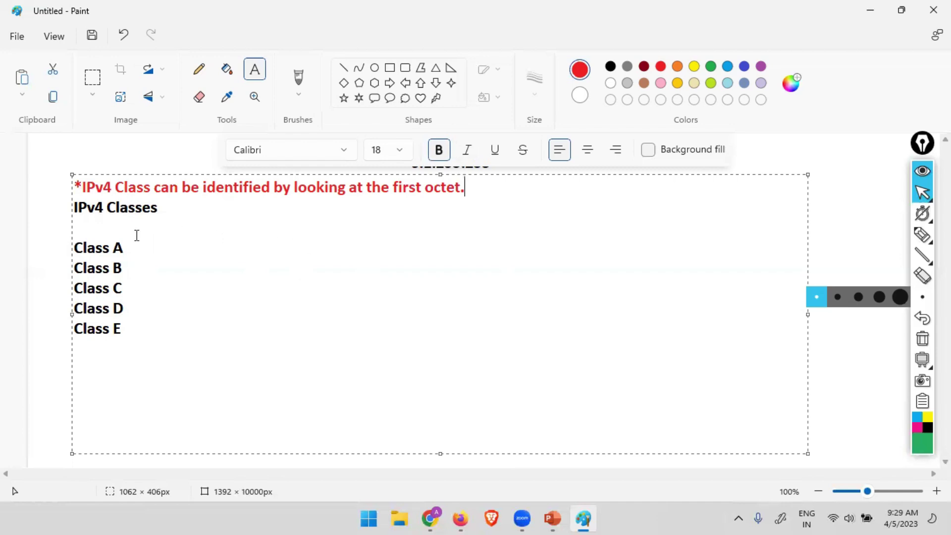
# Step: In black, add ranges 0 - 127, 128 - 191, 192 - 223, 224 - 239, 240 - 255 beside Classes A–E
pyautogui.click(610, 66)
pyautogui.moveTo(131, 246); pyautogui.dragTo(223, 307)
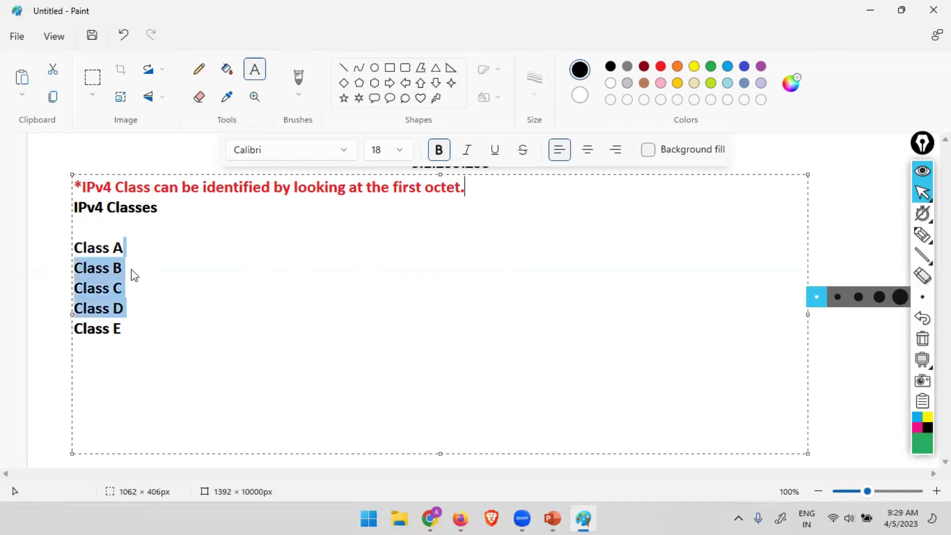
pyautogui.click(137, 253)
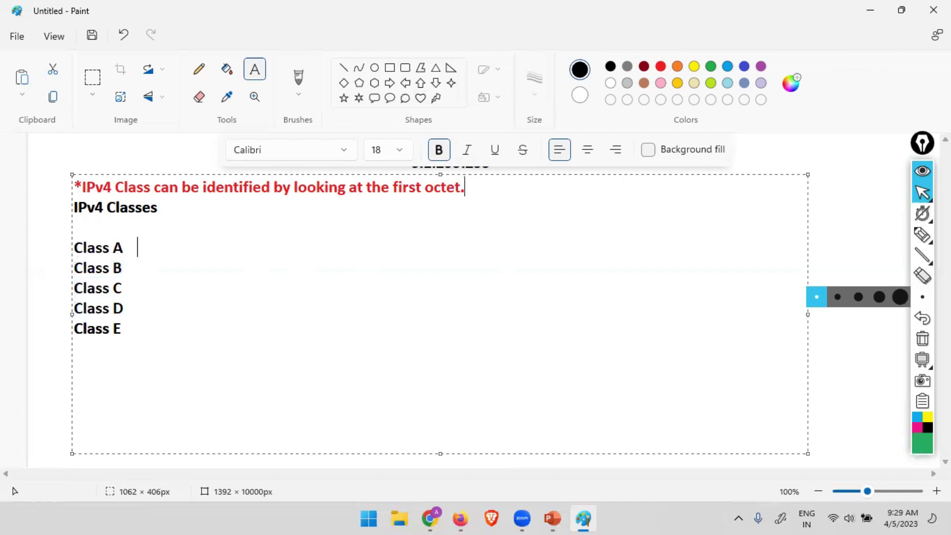
pyautogui.write('0 - 127')
pyautogui.click(122, 267)
pyautogui.write('128')
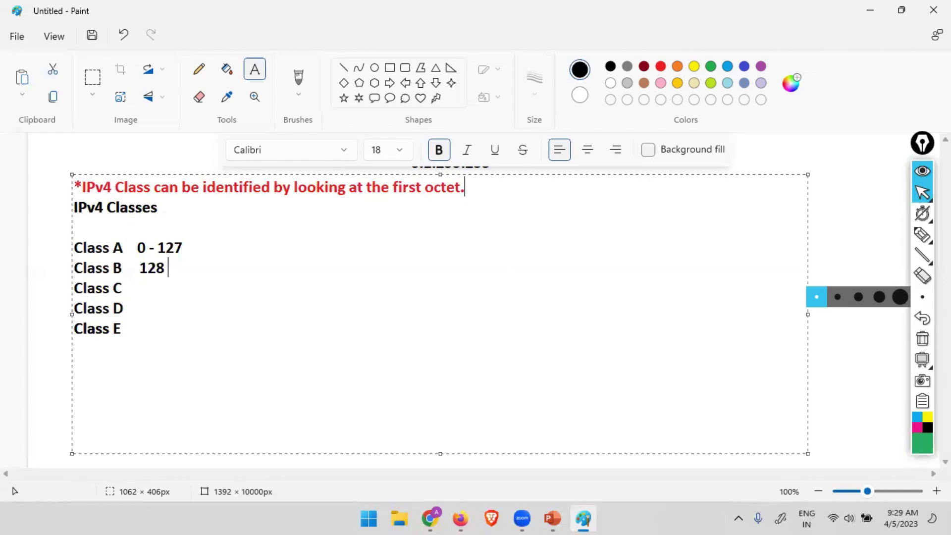
pyautogui.write(' - 191 Class')
pyautogui.write(' C      ')
pyautogui.write('192 - ')
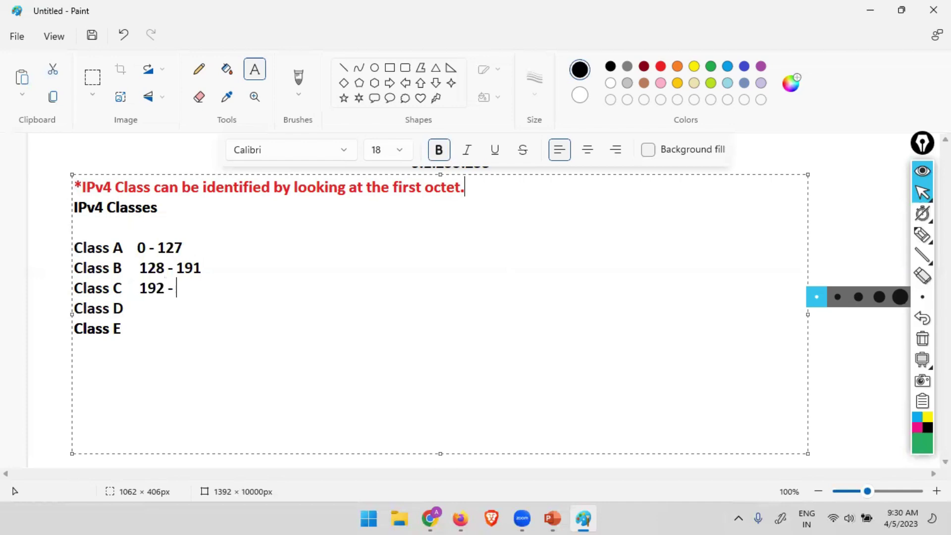
pyautogui.write('223')
pyautogui.press('Down')
pyautogui.write('224')
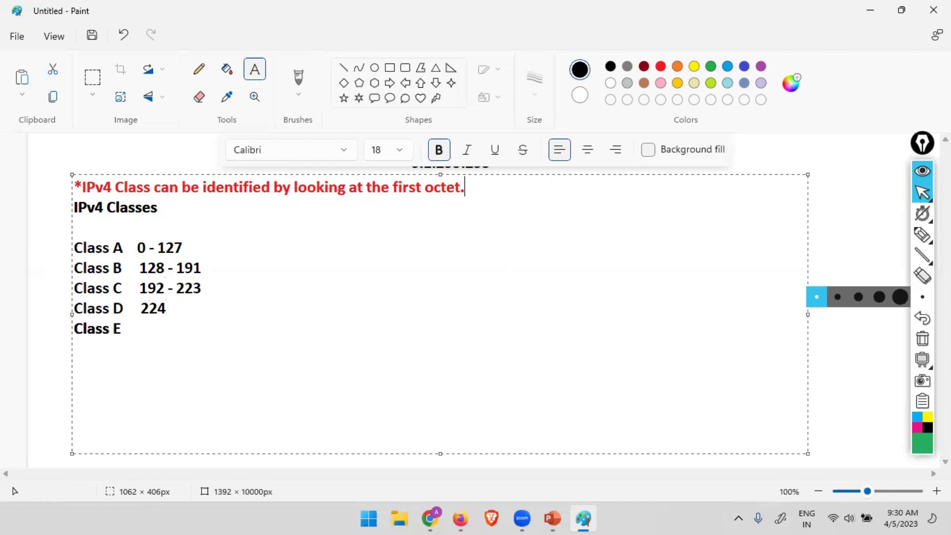
pyautogui.write(' - 239')
pyautogui.press('Down')
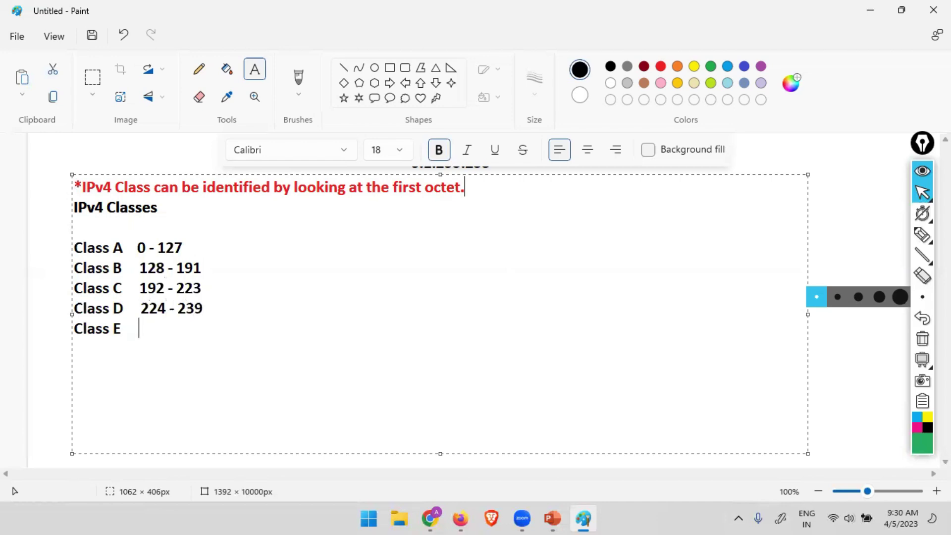
pyautogui.write('240 - 255')
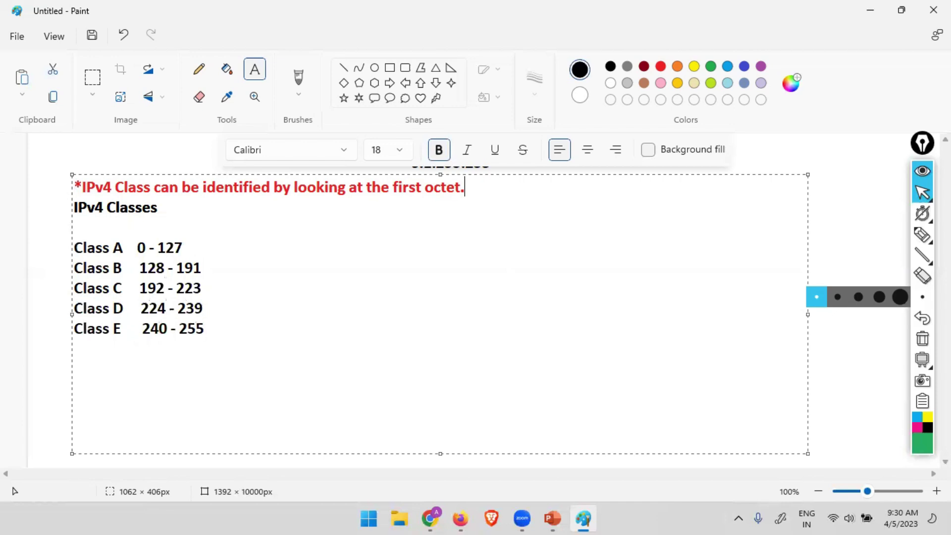
pyautogui.click(836, 199)
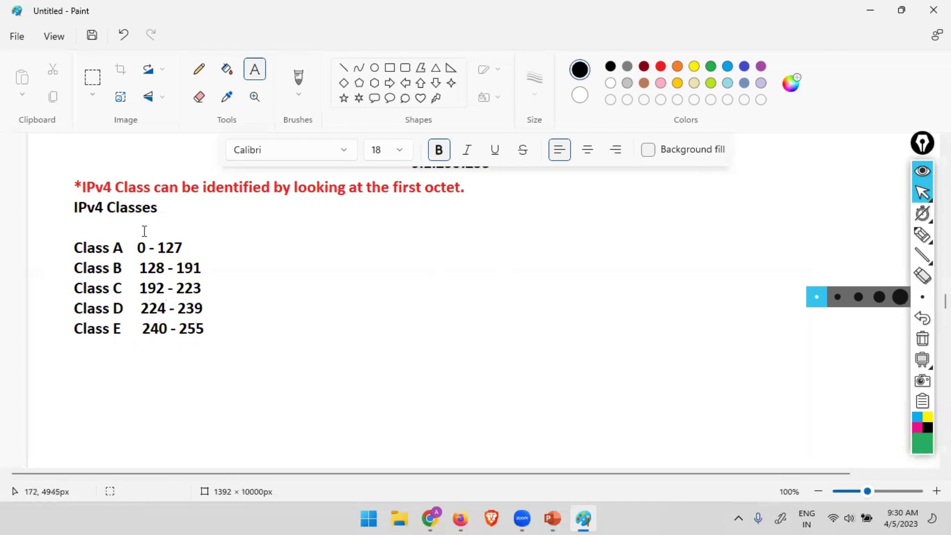
# Step: In blue, add the header 'Class 1st Octet Value' just above the class list
pyautogui.click(742, 66)
pyautogui.moveTo(63, 219); pyautogui.dragTo(314, 248)
pyautogui.click(240, 215)
pyautogui.moveTo(74, 219); pyautogui.dragTo(258, 242)
pyautogui.write('Class')
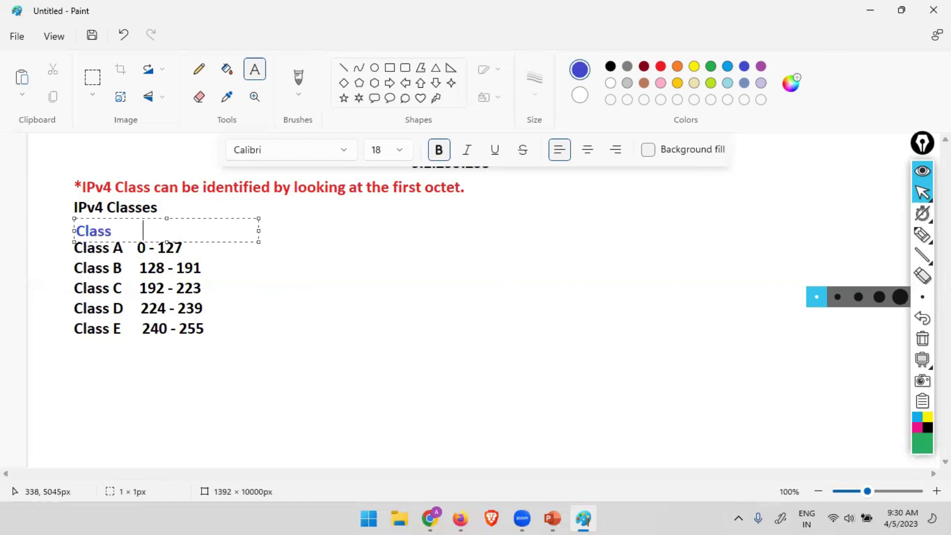
pyautogui.press('BackSpace')
pyautogui.write('1st Octet ')
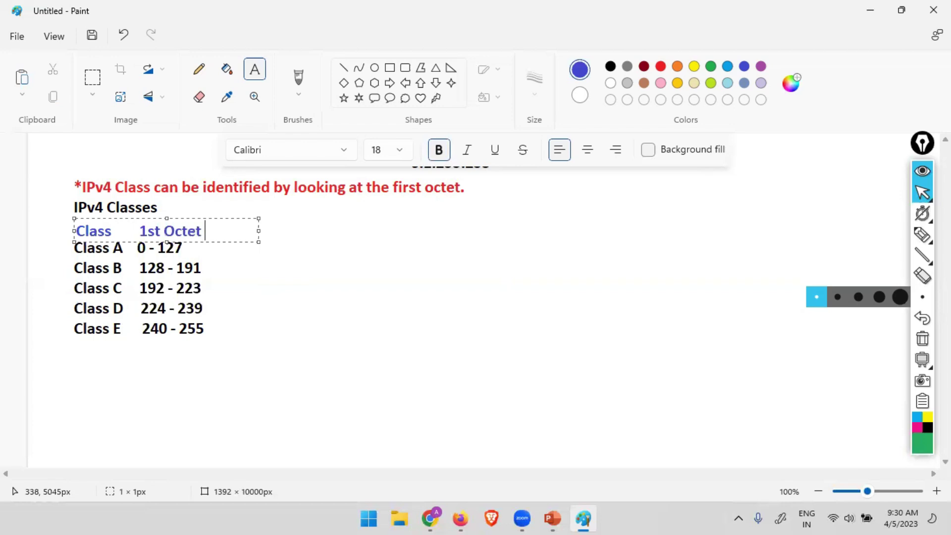
pyautogui.write('Value')
pyautogui.click(327, 371)
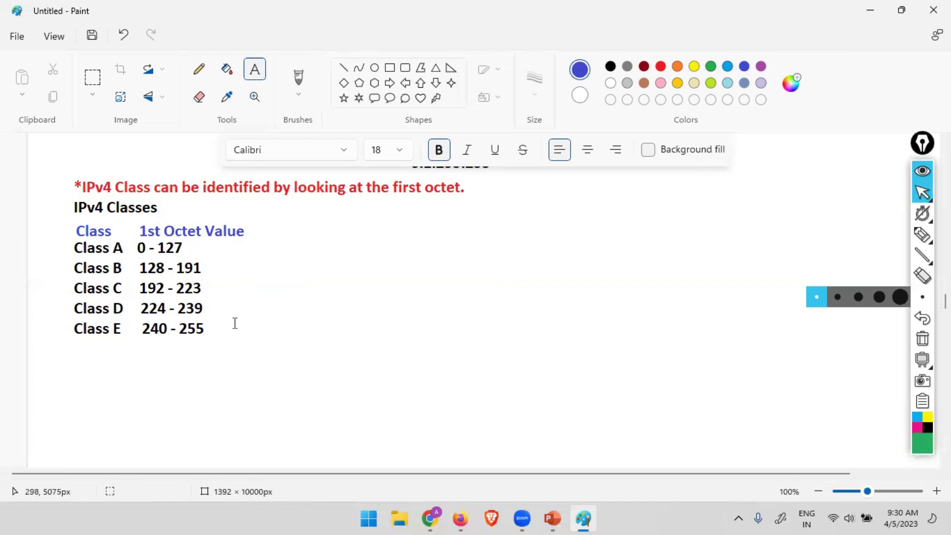
# Step: Create a text box right of the table listing 1.2.3.4 = Class A, 223.1.1.5 = Class C and another Class C address
pyautogui.click(418, 281)
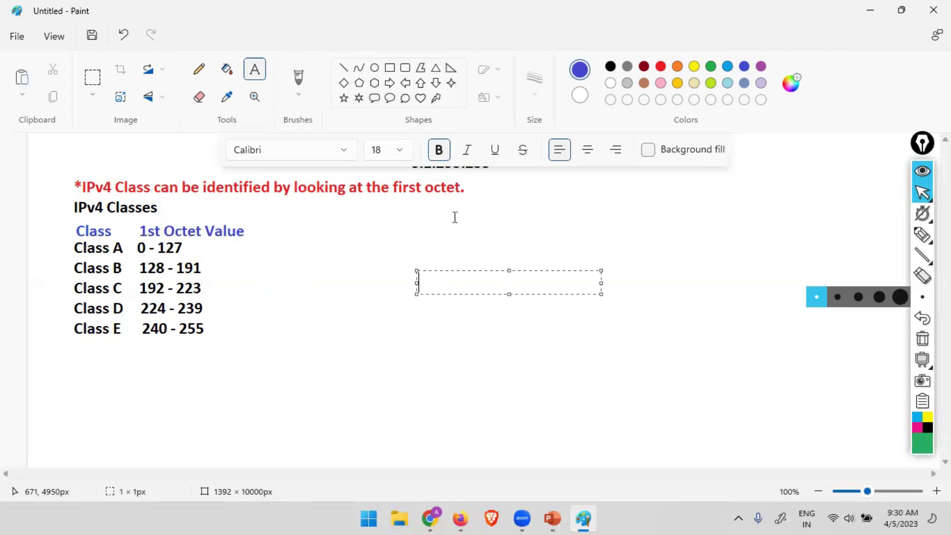
pyautogui.click(450, 218)
pyautogui.moveTo(439, 223); pyautogui.dragTo(644, 322)
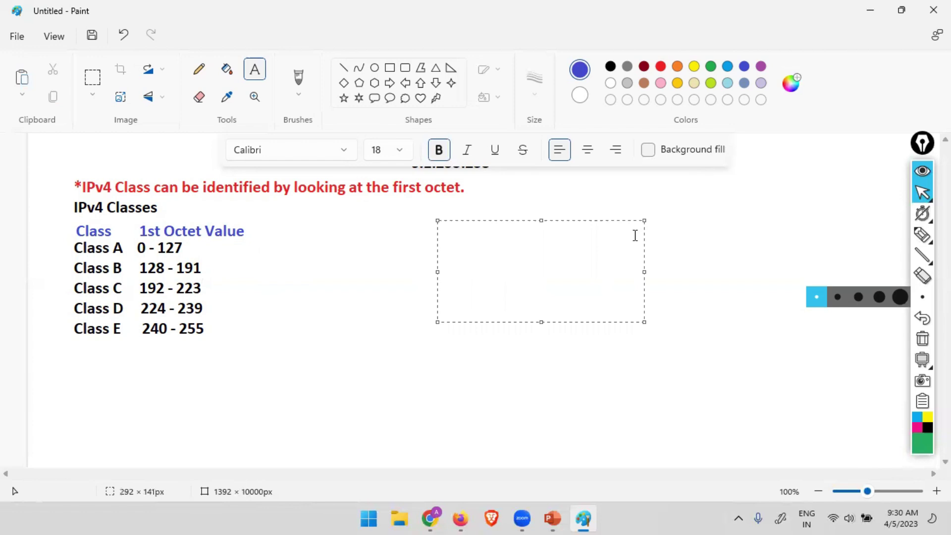
pyautogui.write('1.2.3.4 = Class A')
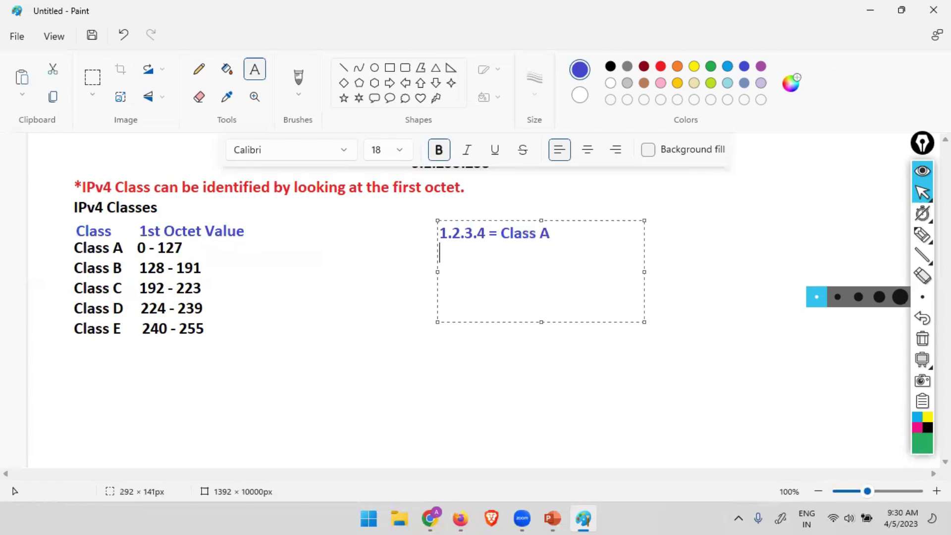
pyautogui.press('Return')
pyautogui.write('223.1.1')
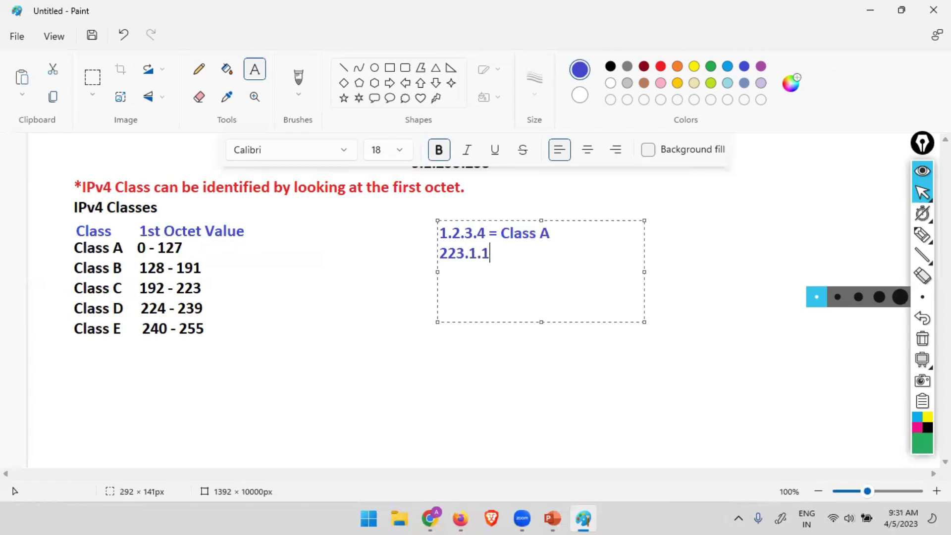
pyautogui.write('.5 = Class C')
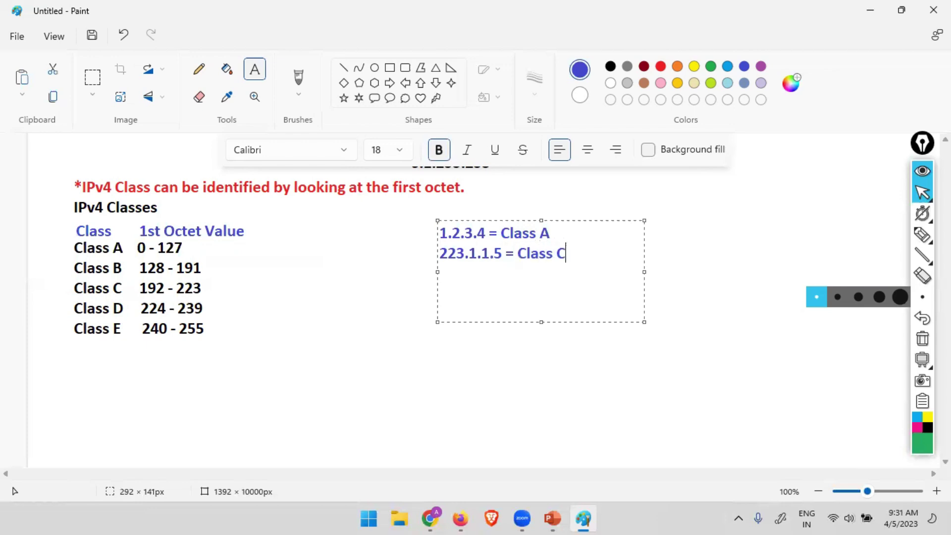
pyautogui.press('Return')
pyautogui.write('223.255.255')
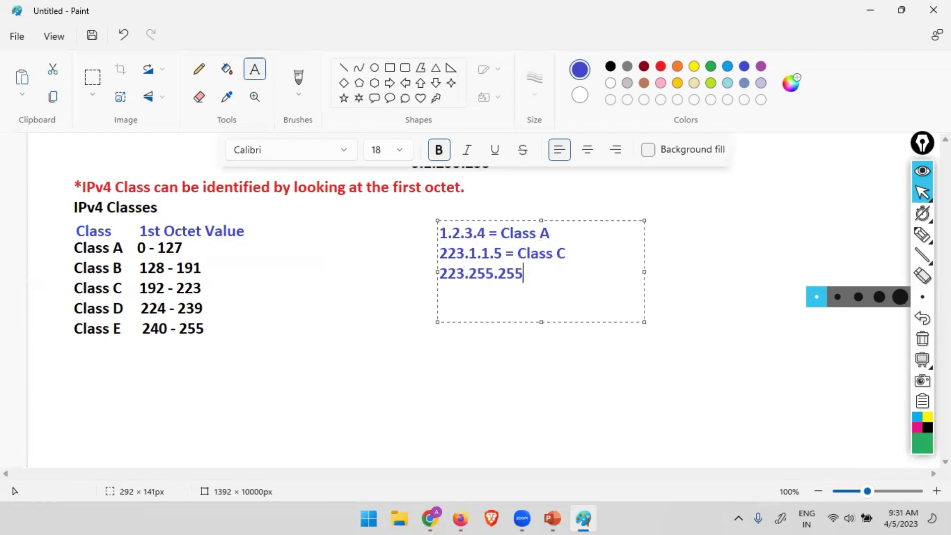
pyautogui.write('.2554')
pyautogui.press('BackSpace')
pyautogui.write('= Class C')
# Step: Add 172.16.1.10 = Class B, 224.0.0.6 = Class D and 255.0.0.1 = Class E, then commit
pyautogui.press('Return')
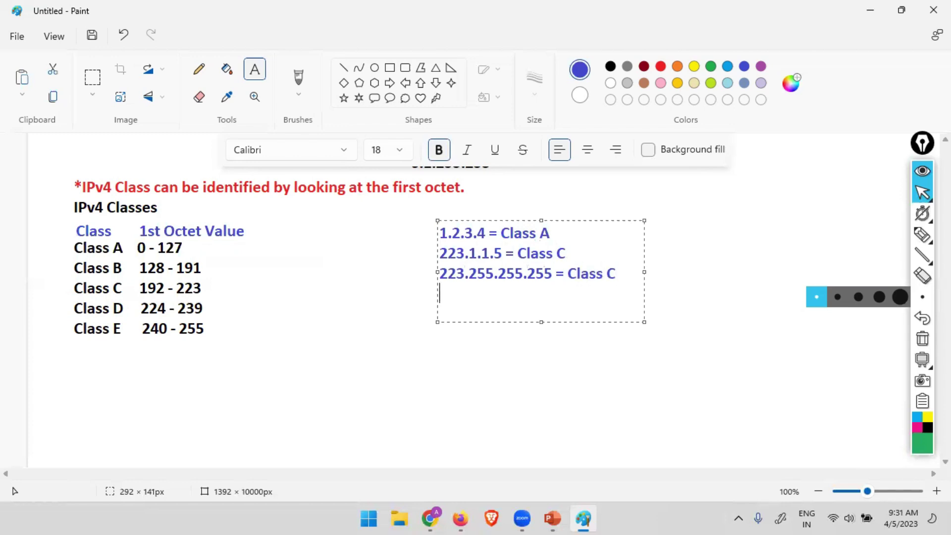
pyautogui.write('172.16.1.10 = ')
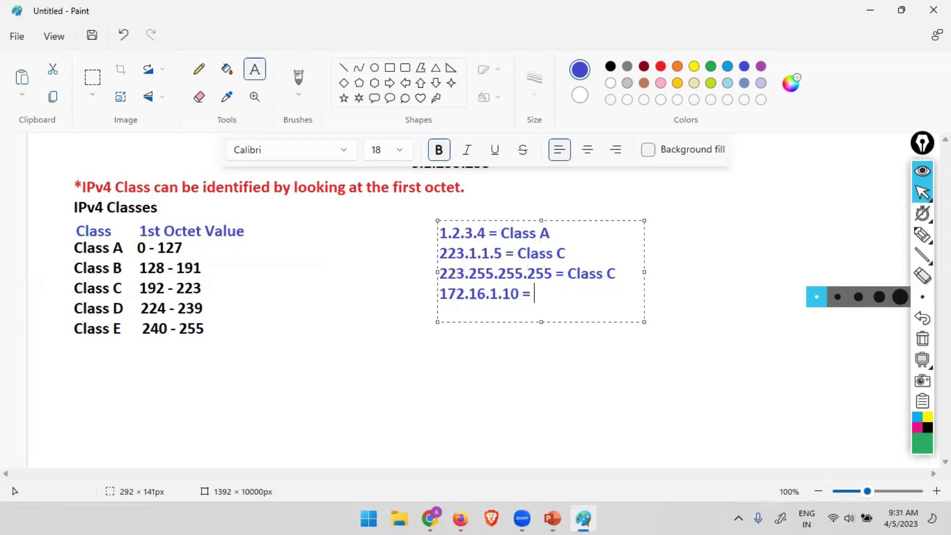
pyautogui.write('Class B')
pyautogui.press('Return')
pyautogui.write('224')
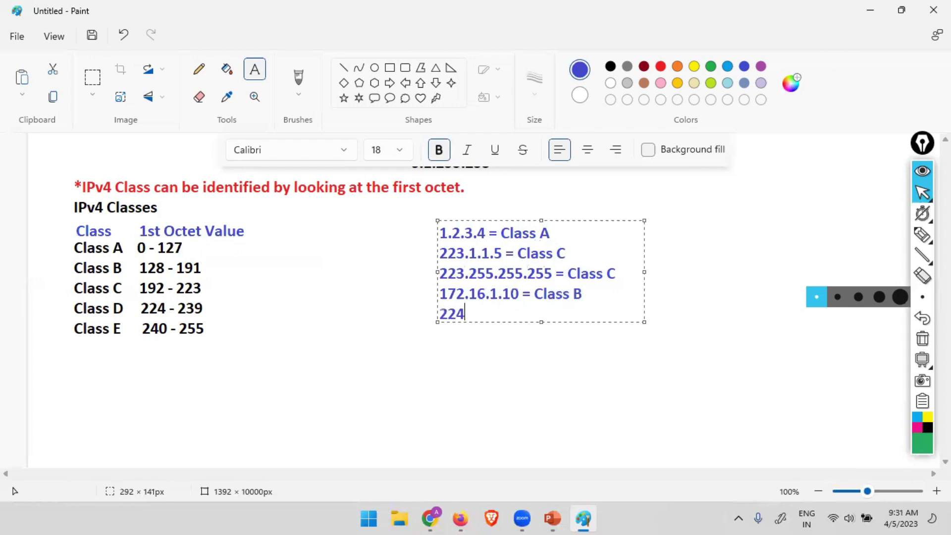
pyautogui.write('.0.0.63')
pyautogui.press('BackSpace')
pyautogui.write('= Class D')
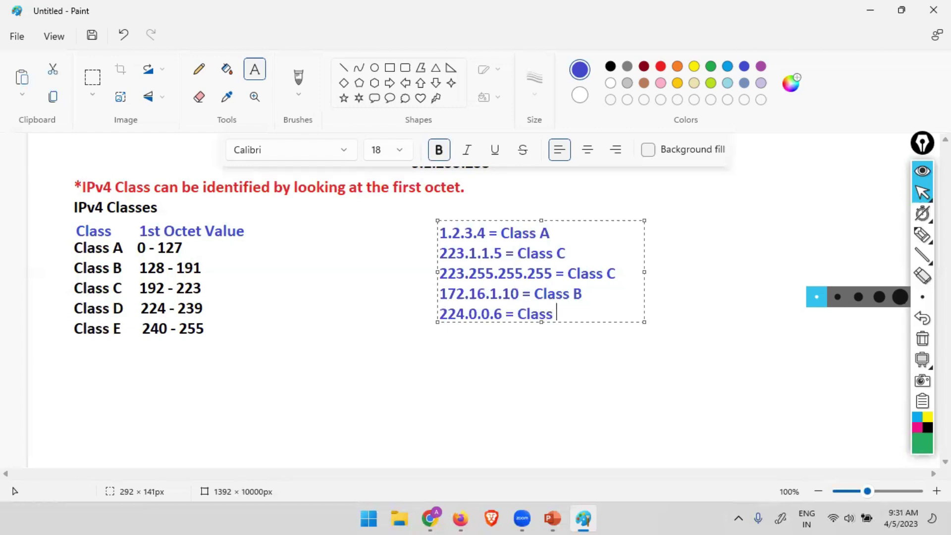
pyautogui.press('Return')
pyautogui.write('255.')
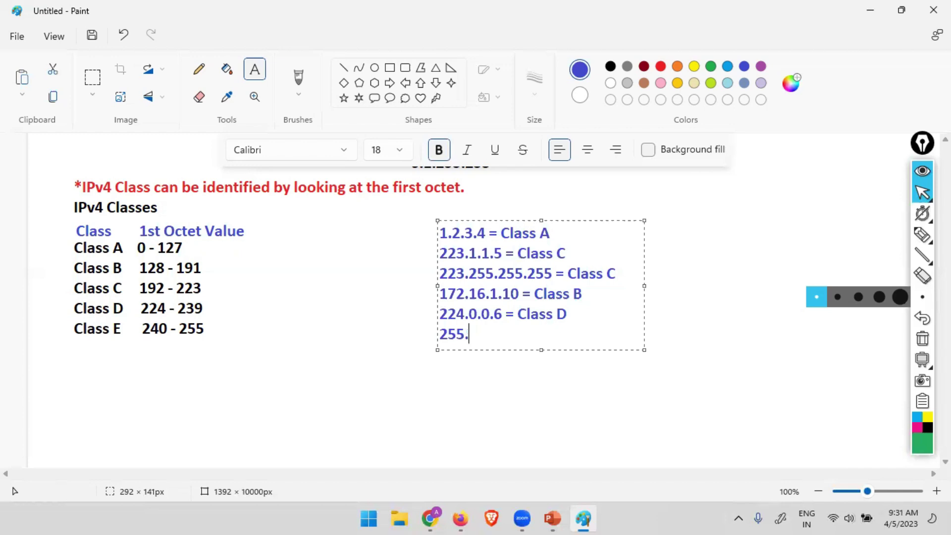
pyautogui.write('0.0.1 = Clas')
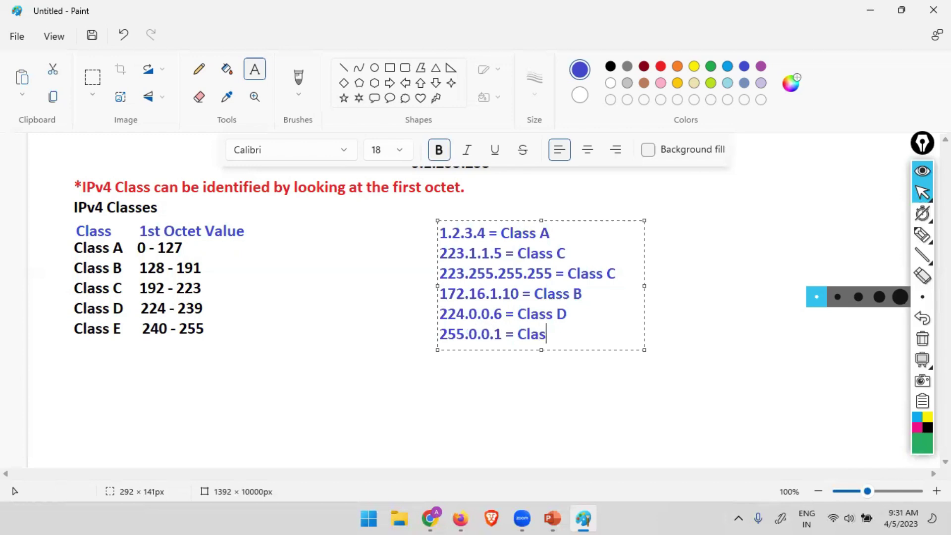
pyautogui.write('s E')
pyautogui.click(498, 405)
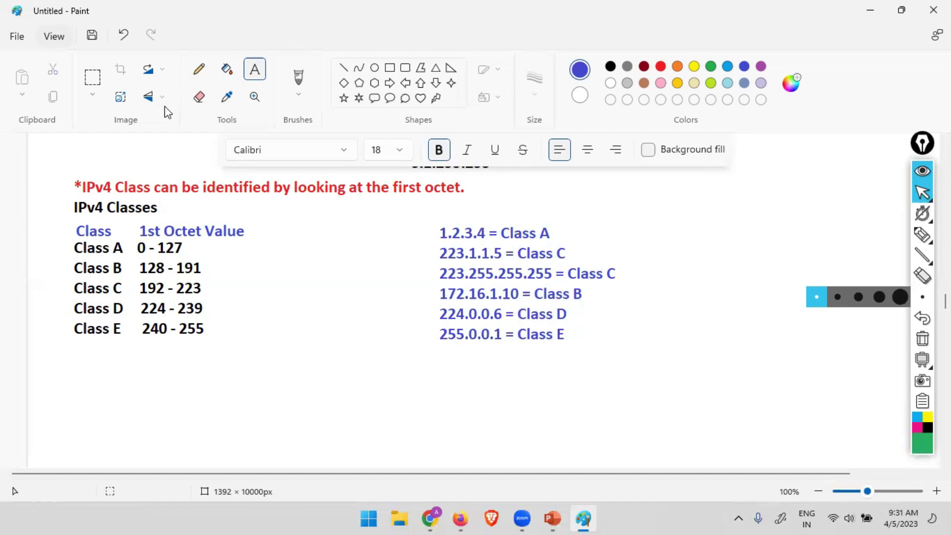
# Step: Scroll down and draw a large new text box with black text colour
pyautogui.scroll(-3, 300, 333)
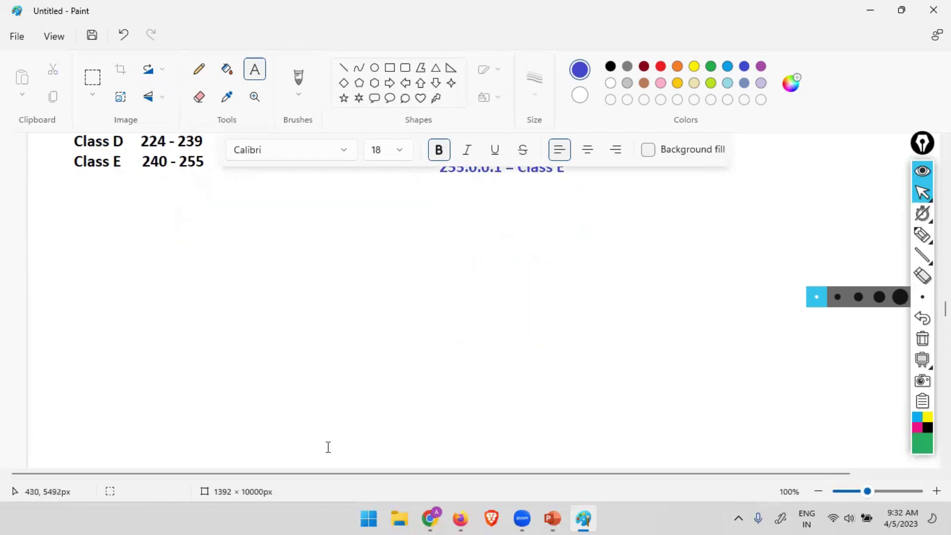
pyautogui.scroll(-3, 327, 448)
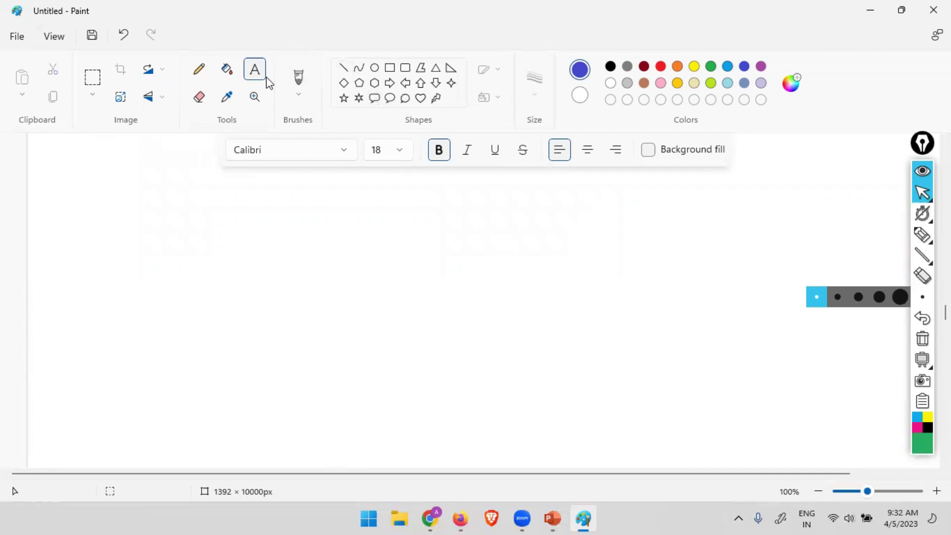
pyautogui.moveTo(74, 183); pyautogui.dragTo(315, 349)
pyautogui.moveTo(368, 381); pyautogui.dragTo(598, 464)
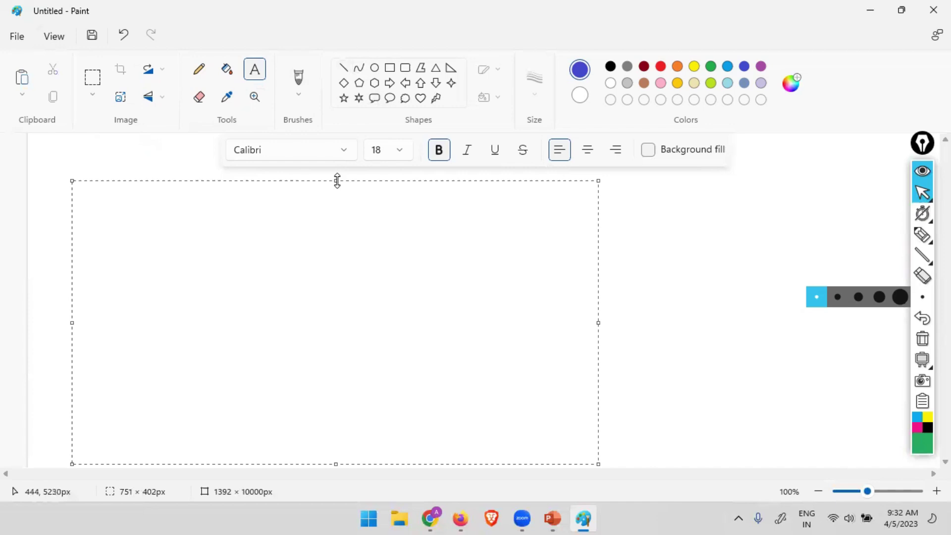
pyautogui.moveTo(336, 181); pyautogui.dragTo(336, 172)
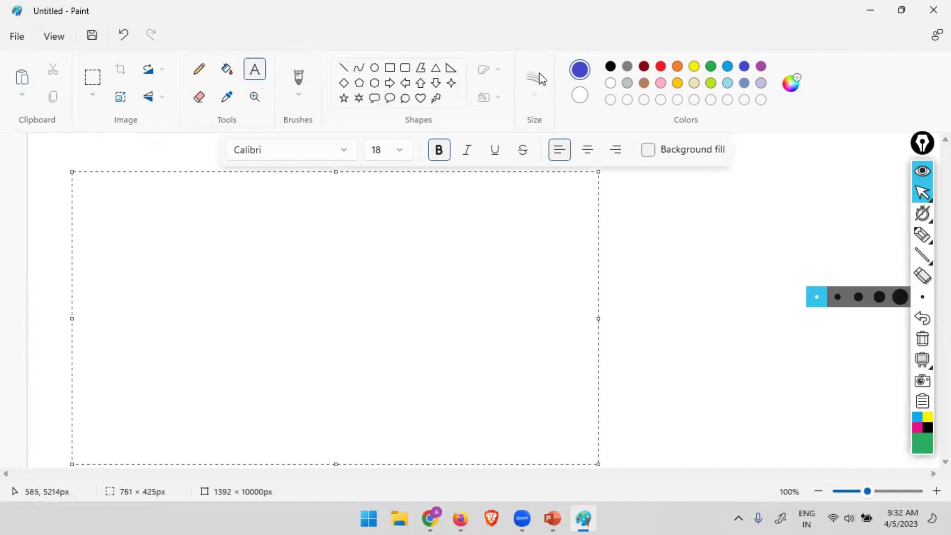
pyautogui.click(610, 67)
# Step: Type 'Class A = 00000000 = 0' with the leading 0 in red
pyautogui.write('Cl')
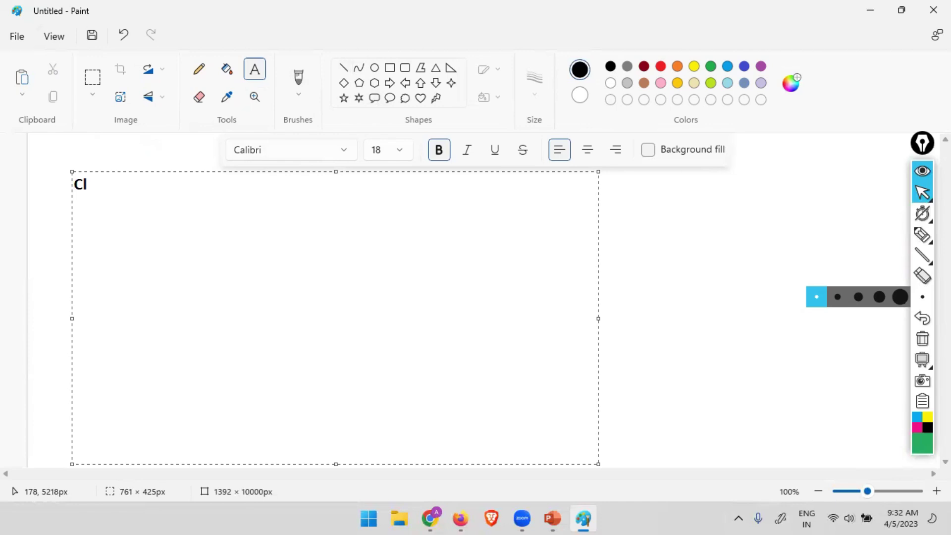
pyautogui.write('ass A =')
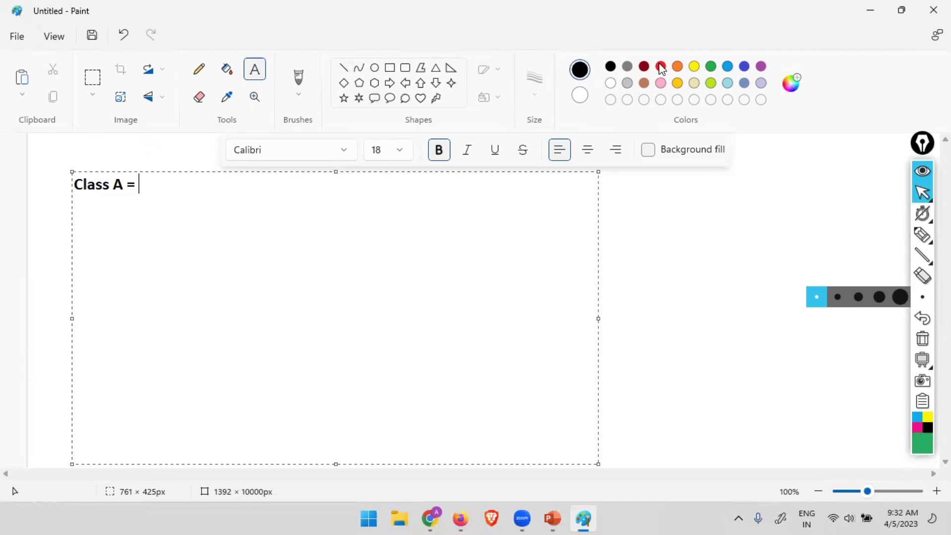
pyautogui.click(661, 67)
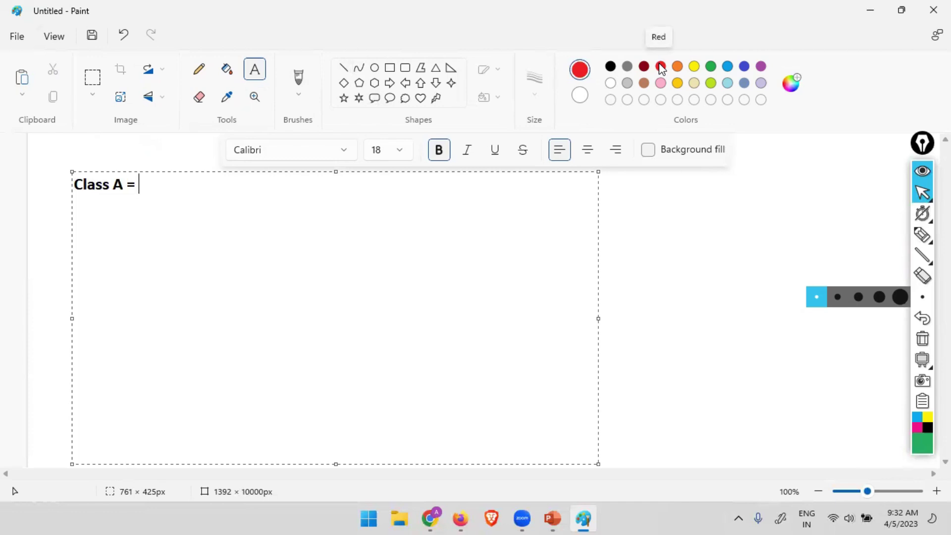
pyautogui.write('0')
pyautogui.hotkey('shift', 'Left')
pyautogui.press('Right')
pyautogui.click(611, 66)
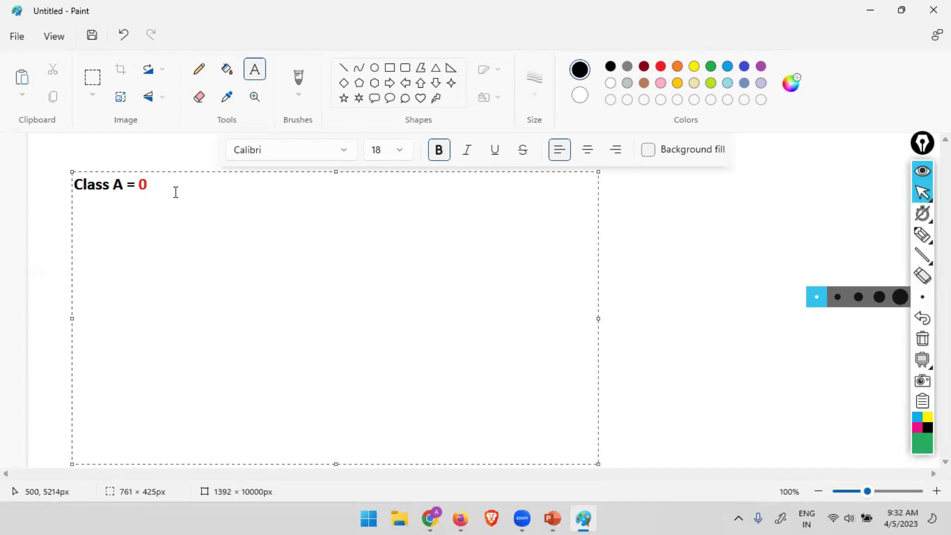
pyautogui.write('00000000')
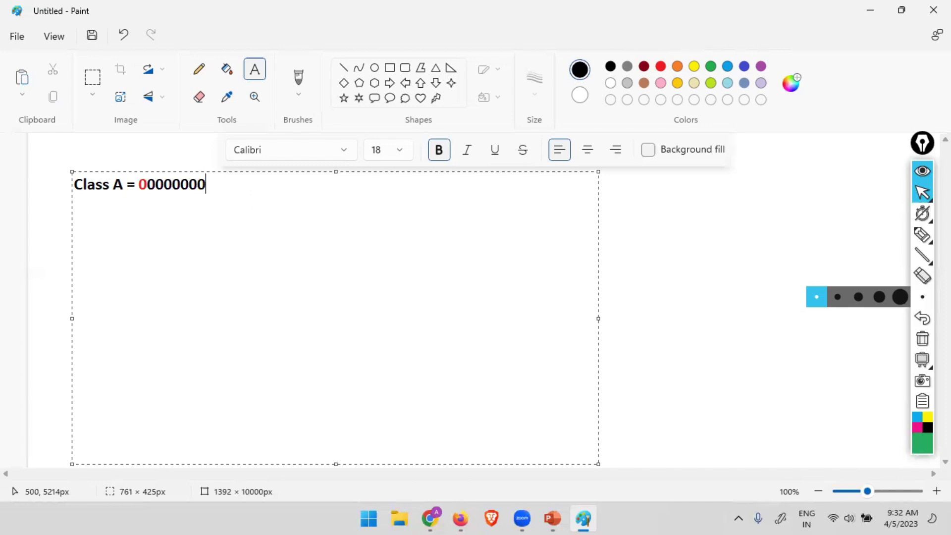
pyautogui.write(' = 0')
# Step: Add an indented second line '01111111 = 127' with the leading 0 in red
pyautogui.press('Return')
pyautogui.write('0')
pyautogui.press('Left')
pyautogui.press('BackSpace')
pyautogui.click(145, 205)
pyautogui.write('11')
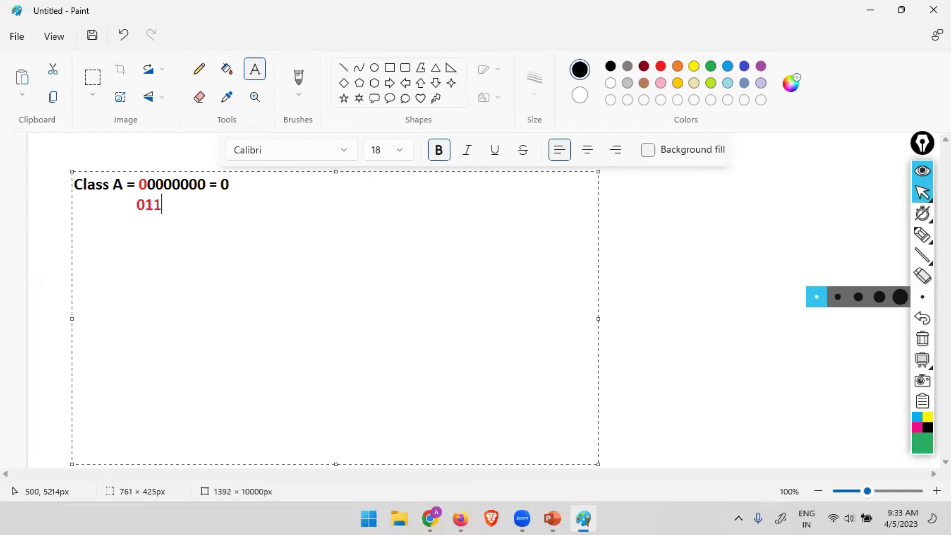
pyautogui.press('BackSpace')
pyautogui.press('BackSpace')
pyautogui.write('111')
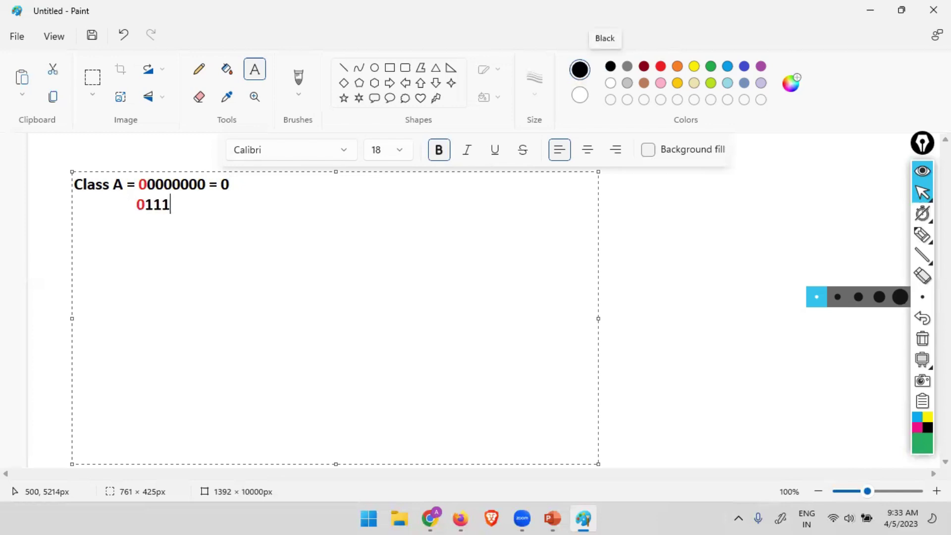
pyautogui.write('1111 =')
pyautogui.write('127')
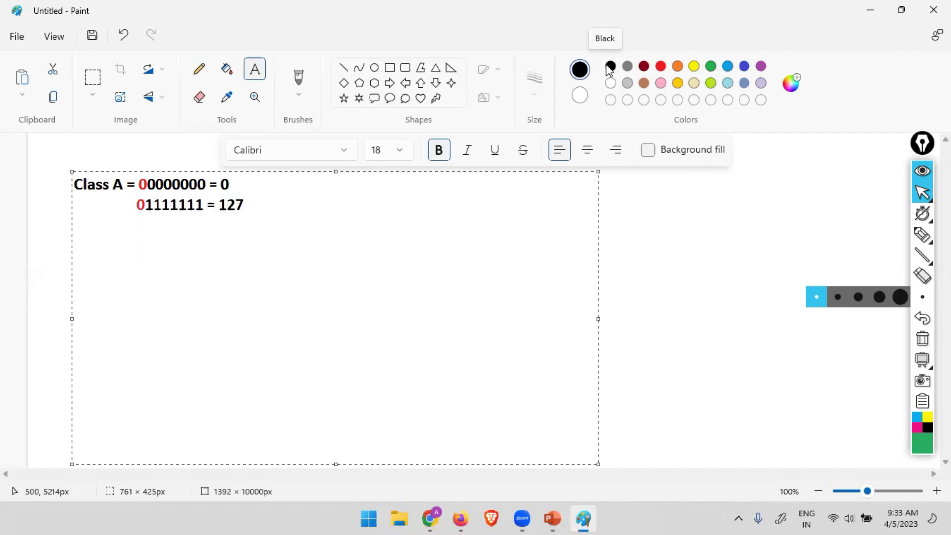
pyautogui.hotkey('ctrl', 'shift', 'h')
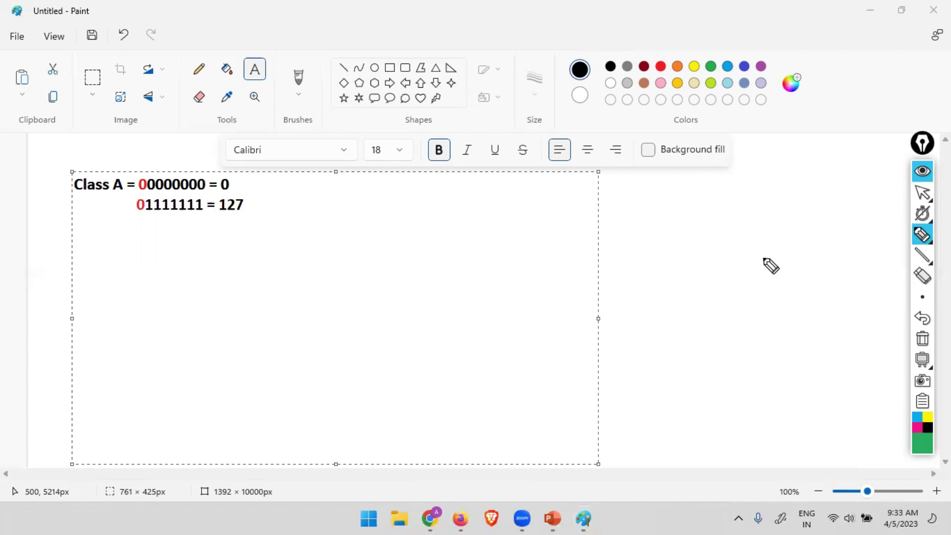
# Step: Handwrite green place values 128, 64, 32, 16, 8, 4, 2, 1 above the bits and underline 01111111
pyautogui.hotkey('ctrl', 'shift', 'p')
pyautogui.moveTo(781, 238); pyautogui.dragTo(782, 250)
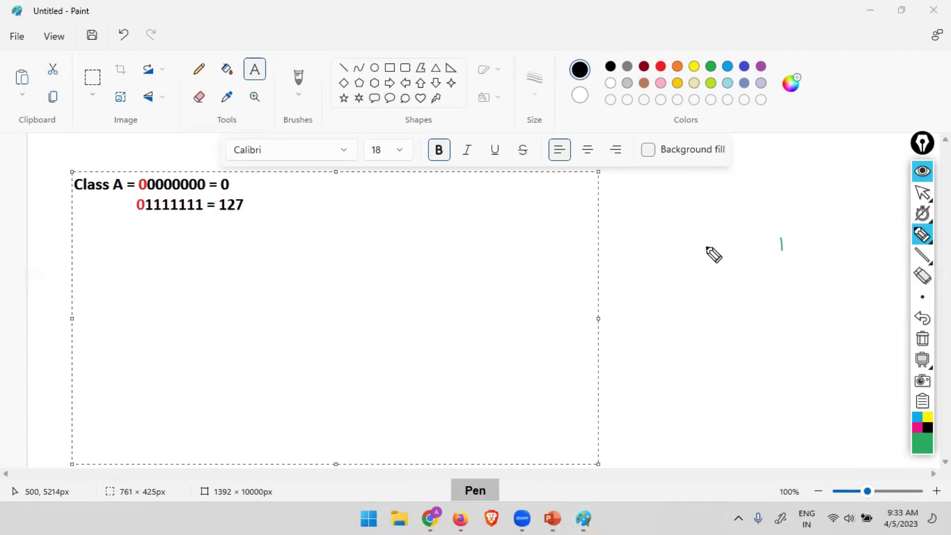
pyautogui.moveTo(694, 244); pyautogui.dragTo(702, 252)
pyautogui.moveTo(590, 235); pyautogui.dragTo(594, 251)
pyautogui.moveTo(528, 236); pyautogui.dragTo(524, 237)
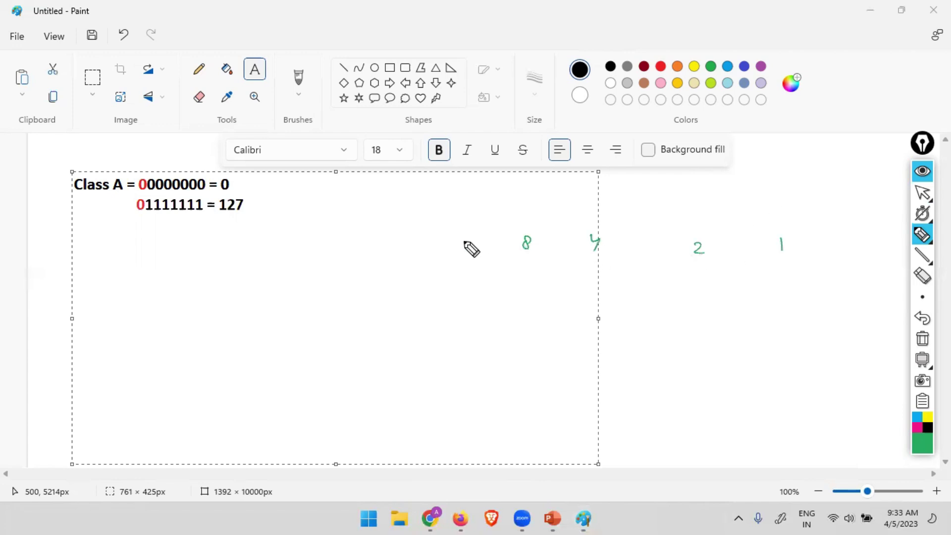
pyautogui.moveTo(450, 237); pyautogui.dragTo(449, 249)
pyautogui.moveTo(456, 237); pyautogui.dragTo(454, 247)
pyautogui.moveTo(368, 239)
pyautogui.mouseDown()
pyautogui.moveTo(369, 249)
pyautogui.moveTo(392, 248)
pyautogui.mouseUp()
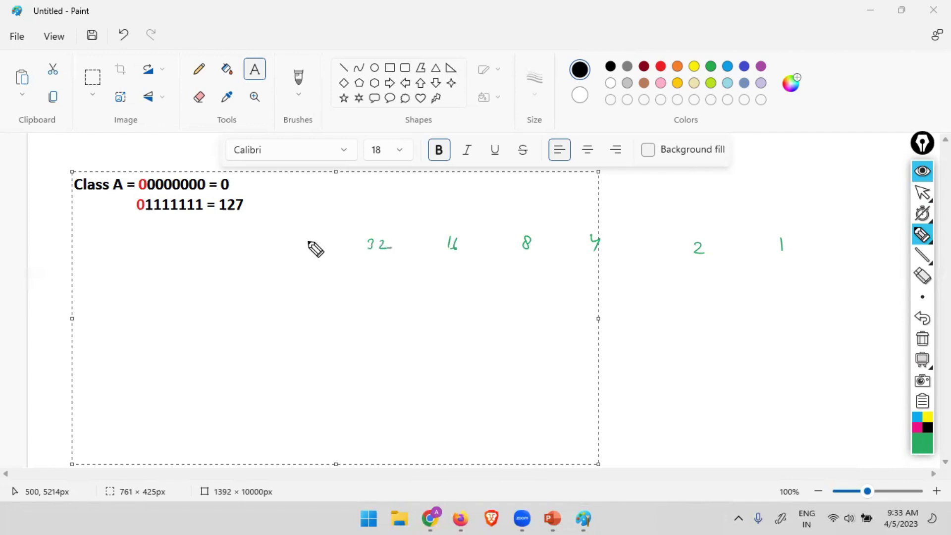
pyautogui.moveTo(308, 238)
pyautogui.mouseDown()
pyautogui.moveTo(305, 249)
pyautogui.moveTo(321, 255)
pyautogui.mouseUp()
pyautogui.moveTo(227, 245)
pyautogui.mouseDown()
pyautogui.moveTo(224, 259)
pyautogui.moveTo(243, 257)
pyautogui.mouseUp()
pyautogui.moveTo(133, 216); pyautogui.dragTo(214, 214)
# Step: Write the bits 0 and seven 1s under the place values, underline them, and mark 128, 16, 8 and 4
pyautogui.moveTo(784, 276); pyautogui.dragTo(784, 288)
pyautogui.moveTo(713, 285); pyautogui.dragTo(711, 295)
pyautogui.moveTo(597, 282); pyautogui.dragTo(596, 293)
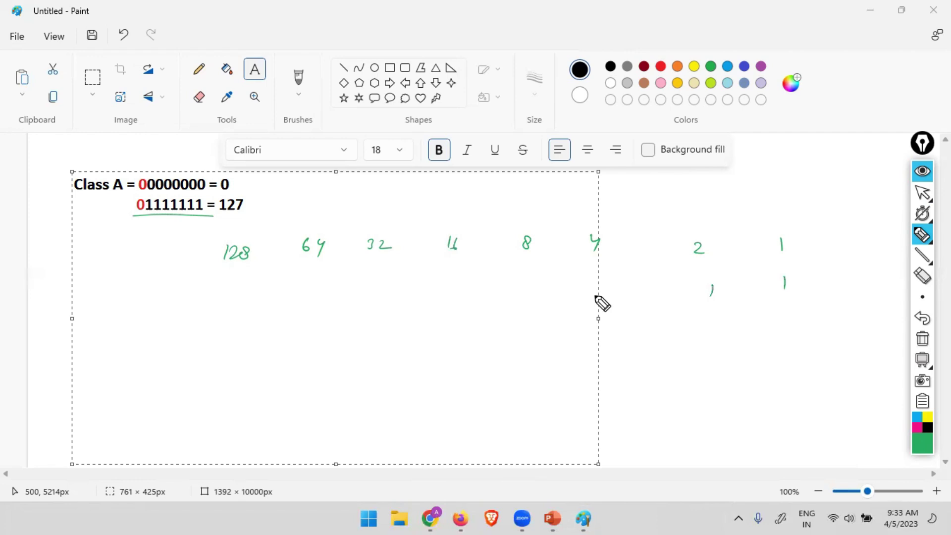
pyautogui.moveTo(526, 288); pyautogui.dragTo(527, 299)
pyautogui.moveTo(442, 286); pyautogui.dragTo(442, 298)
pyautogui.moveTo(382, 283); pyautogui.dragTo(382, 297)
pyautogui.moveTo(306, 289); pyautogui.dragTo(307, 301)
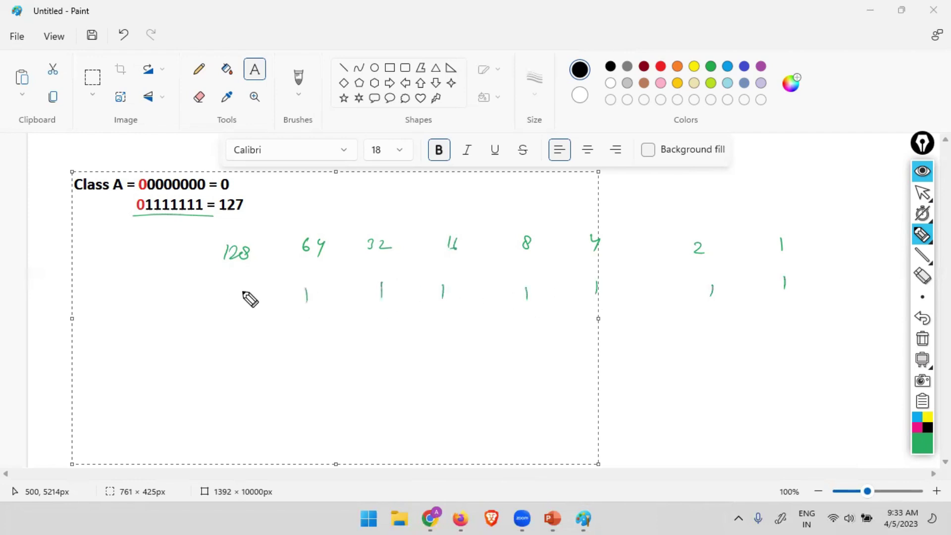
pyautogui.moveTo(244, 293); pyautogui.dragTo(242, 295)
pyautogui.moveTo(221, 271); pyautogui.dragTo(248, 270)
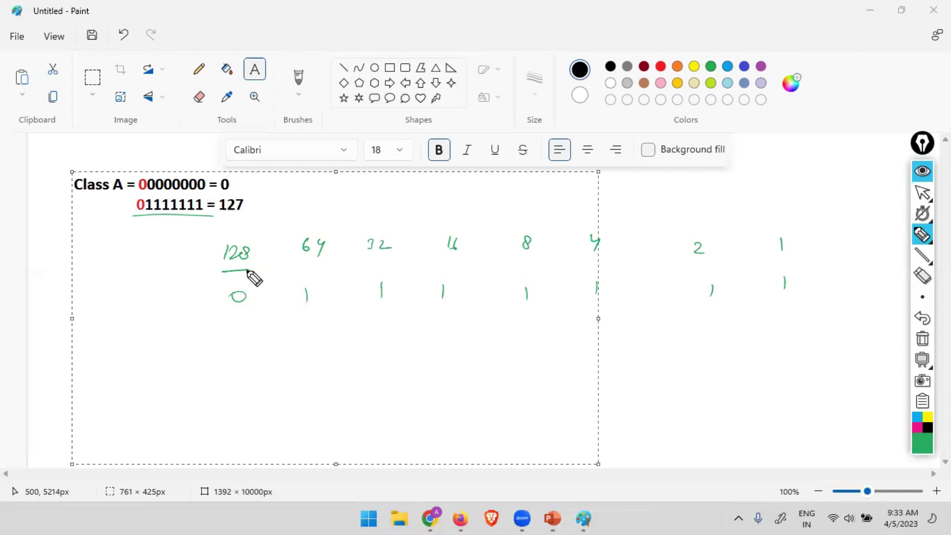
pyautogui.moveTo(299, 315); pyautogui.dragTo(795, 331)
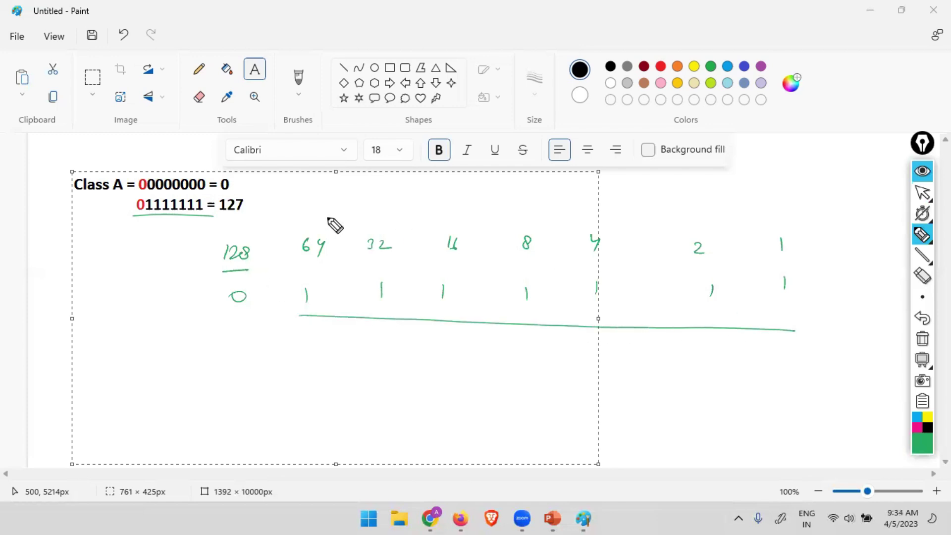
pyautogui.moveTo(245, 226); pyautogui.dragTo(257, 230)
pyautogui.click(593, 254)
pyautogui.click(446, 257)
pyautogui.click(518, 258)
pyautogui.click(237, 271)
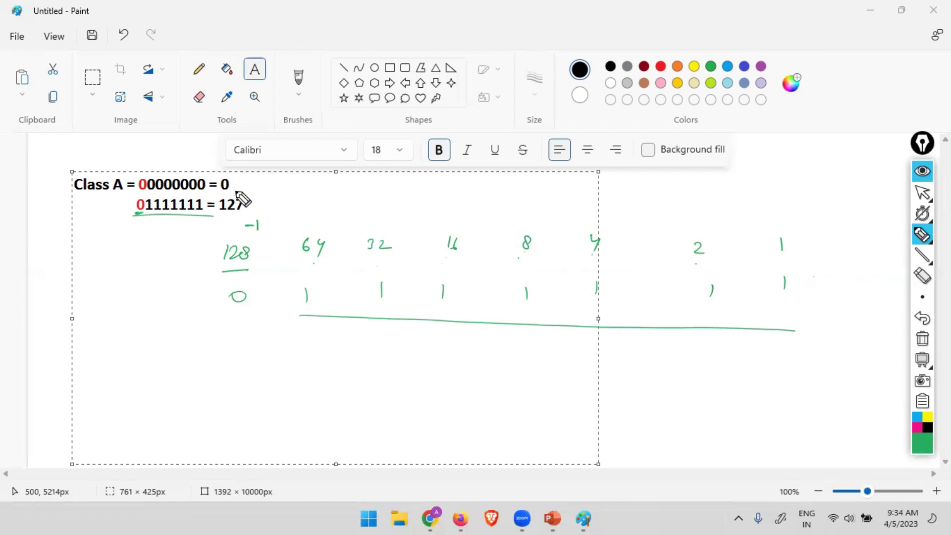
# Step: Clear the green ink and resume the text with new lines below the Class A range
pyautogui.hotkey('ctrl', 'shift', '7')
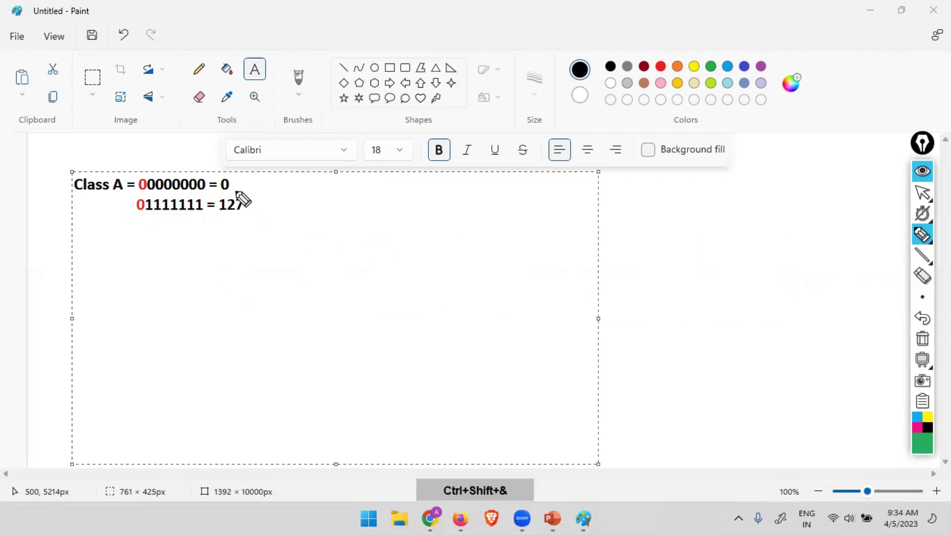
pyautogui.hotkey('ctrl', 'shift', '2')
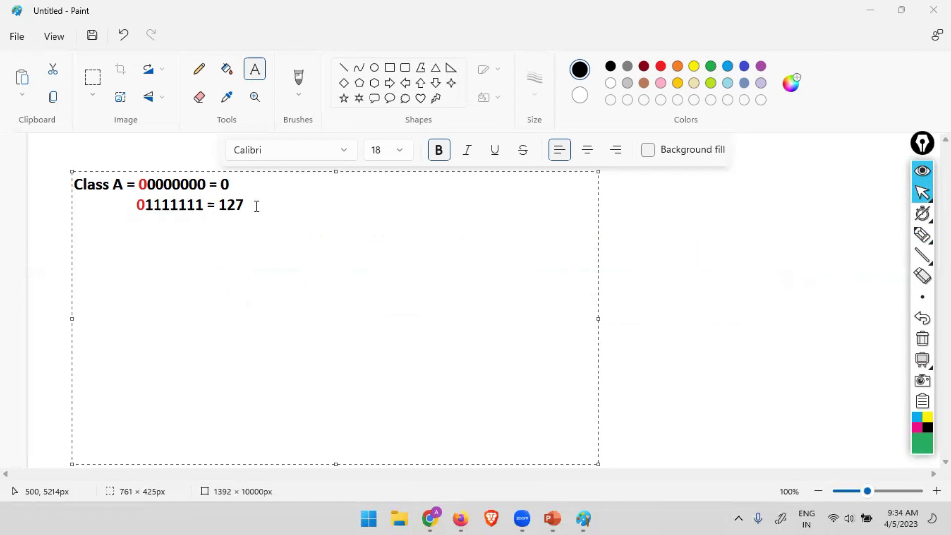
pyautogui.click(256, 206)
pyautogui.press('Return')
pyautogui.press('Return')
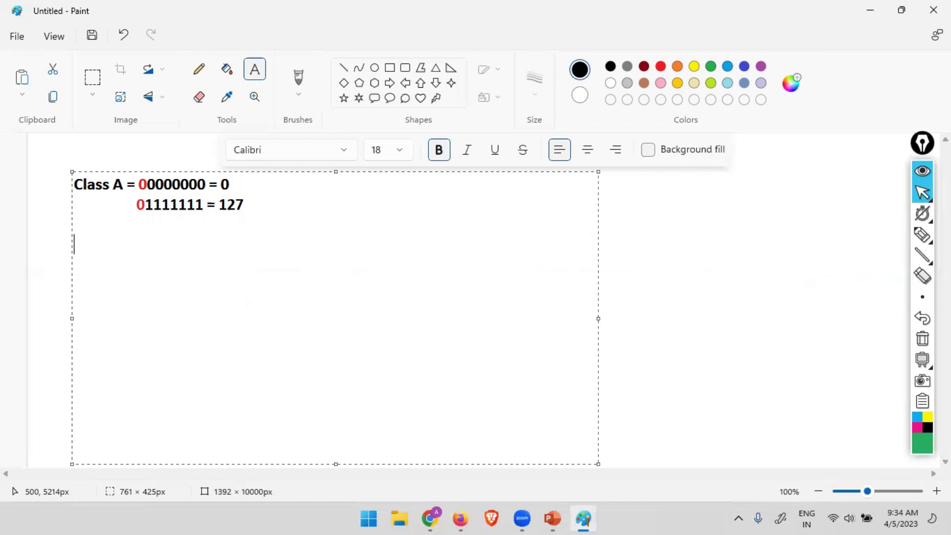
pyautogui.write('Class')
pyautogui.press('BackSpace')
pyautogui.press('BackSpace')
pyautogui.press('BackSpace')
pyautogui.press('BackSpace')
pyautogui.press('BackSpace')
pyautogui.press('BackSpace')
pyautogui.write('Class')
pyautogui.press('BackSpace')
pyautogui.press('BackSpace')
pyautogui.press('BackSpace')
pyautogui.press('BackSpace')
pyautogui.press('BackSpace')
pyautogui.press('Return')
# Step: Type 'Class B = 10000000 = 128' with the leading 10 in red
pyautogui.write('Class B =')
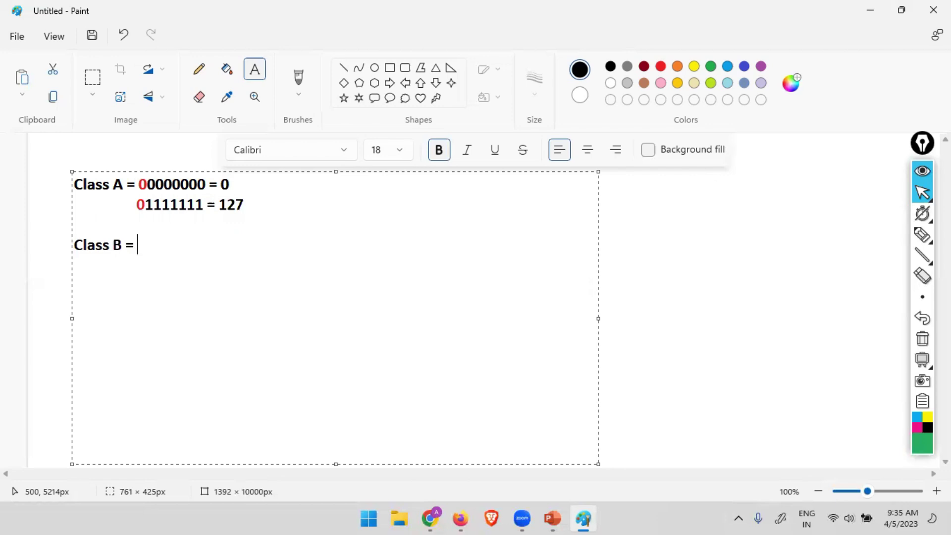
pyautogui.write(' 00')
pyautogui.press('Left')
pyautogui.press('BackSpace')
pyautogui.write('1')
pyautogui.press('Right')
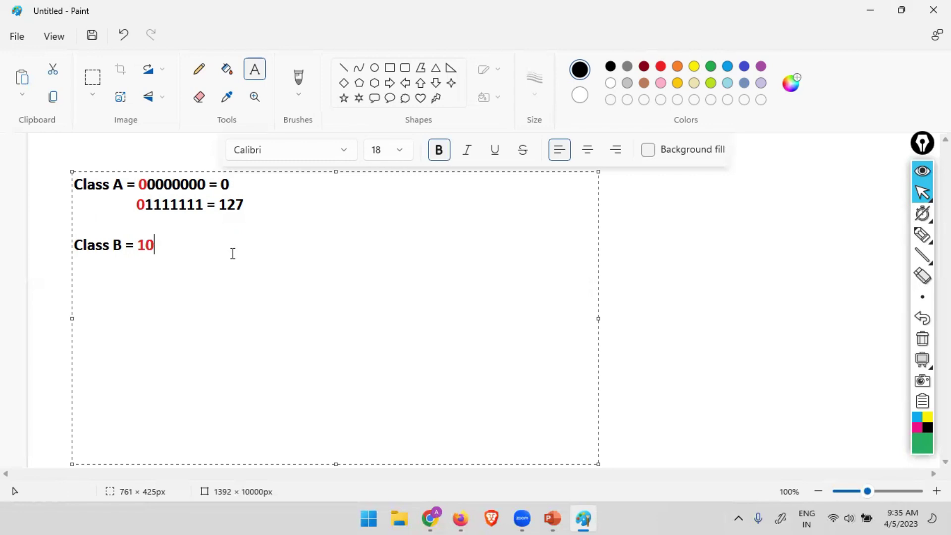
pyautogui.write('000000')
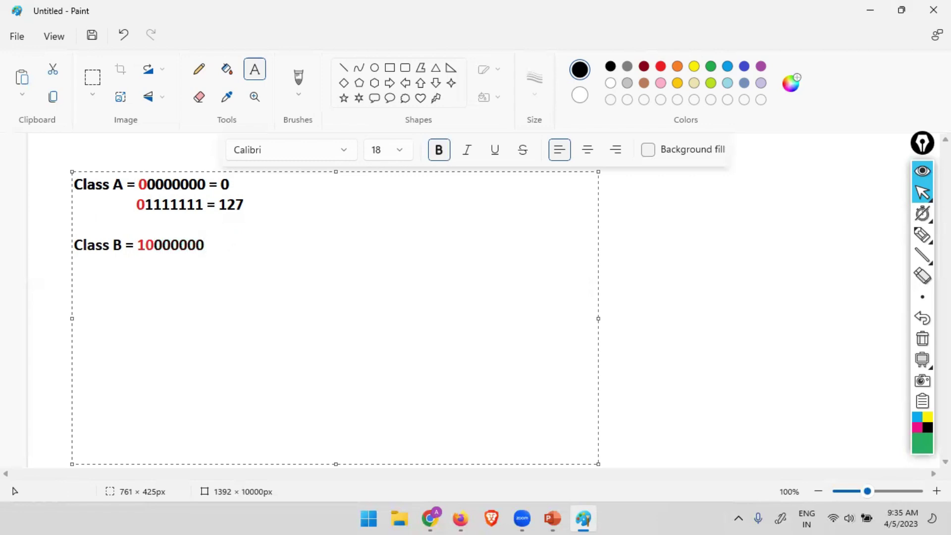
pyautogui.write(' = 128')
# Step: Add the indented line '10111111 = 191', reusing the red 10 as its leading bits
pyautogui.press('Return')
pyautogui.hotkey('shift', 'Right')
pyautogui.hotkey('shift', 'Right')
pyautogui.hotkey('ctrl', 'c')
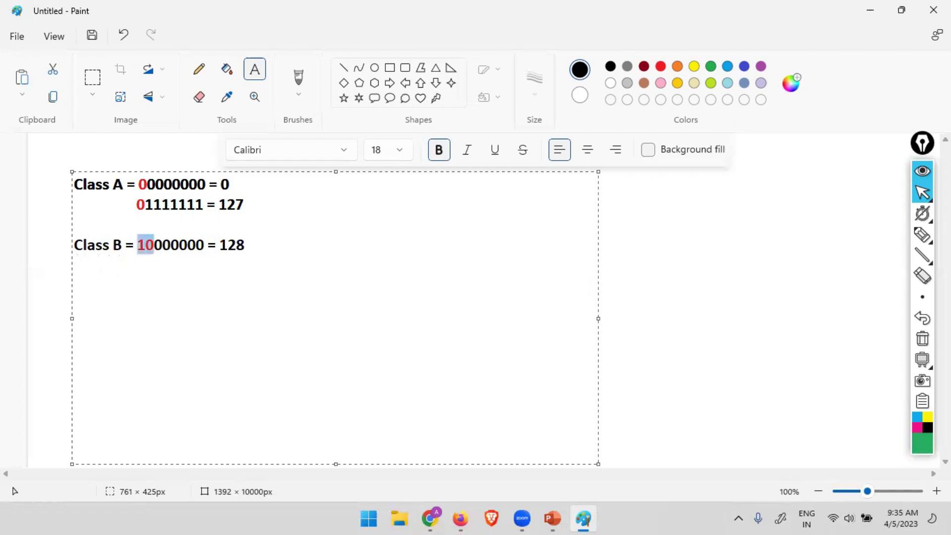
pyautogui.press('Down')
pyautogui.hotkey('ctrl', 'v')
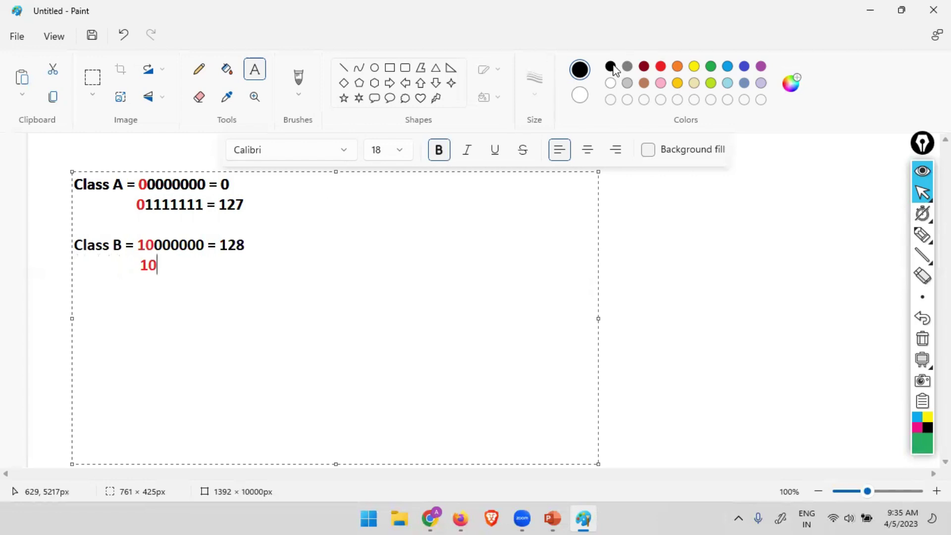
pyautogui.write('111111')
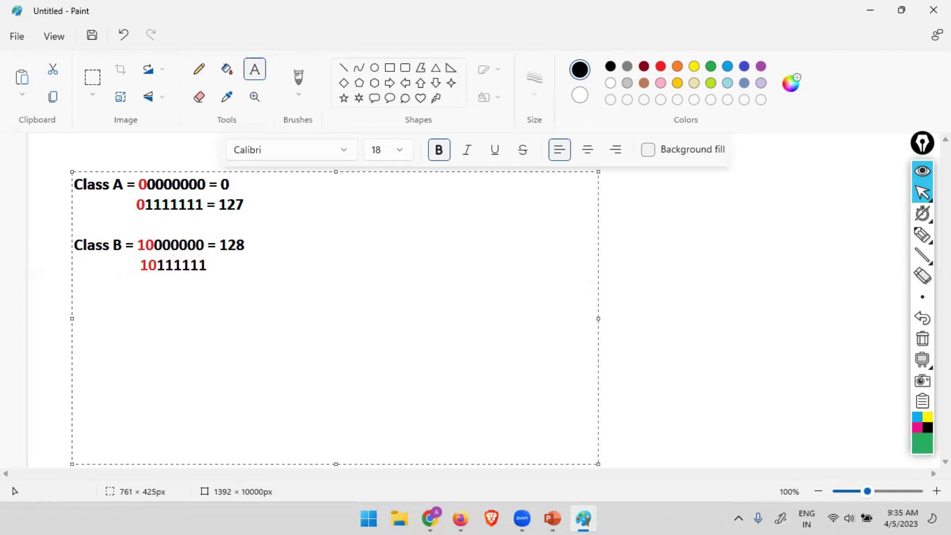
pyautogui.write(' =')
pyautogui.write('191')
pyautogui.press('Return')
pyautogui.press('Return')
# Step: Type 'Class C = 11000000 = 192' with the leading 110 in red and the rest in black
pyautogui.write('Clas')
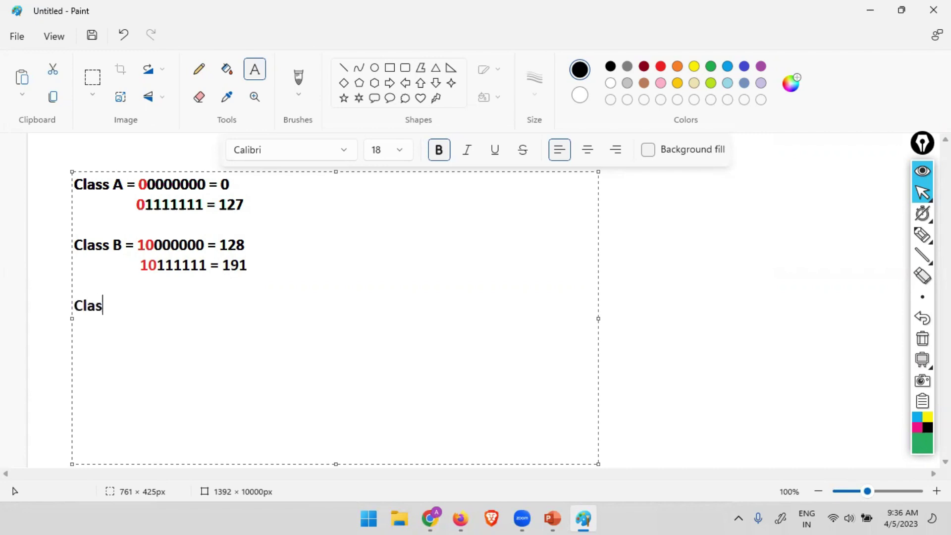
pyautogui.write('s C =')
pyautogui.hotkey('ctrl', 'v')
pyautogui.press('Left')
pyautogui.press('Left')
pyautogui.write('1')
pyautogui.press('BackSpace')
pyautogui.click(660, 66)
pyautogui.write('1')
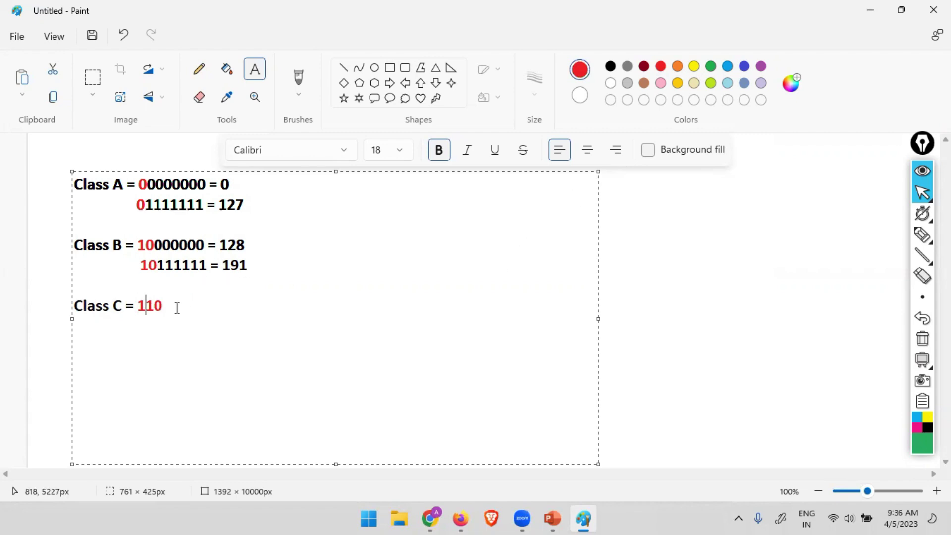
pyautogui.press('Right')
pyautogui.press('Right')
pyautogui.click(611, 66)
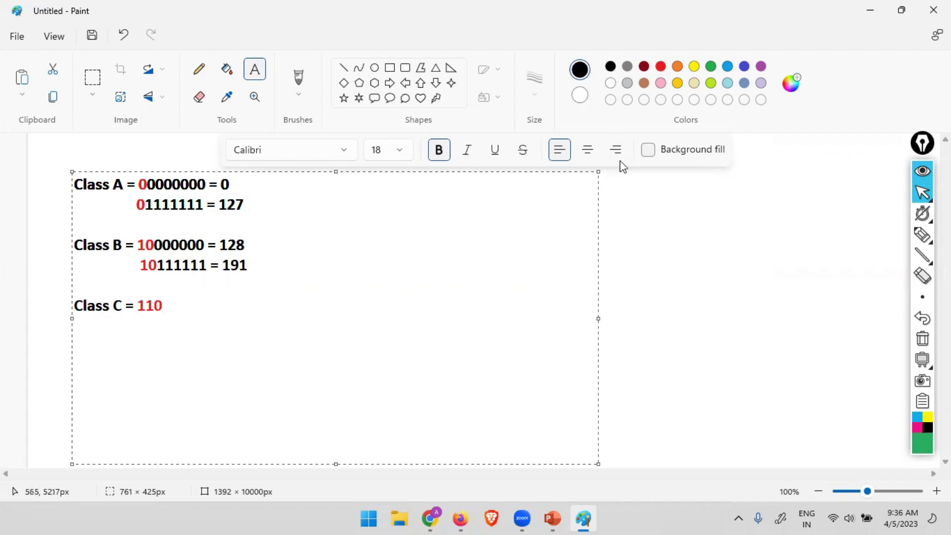
pyautogui.write('00000')
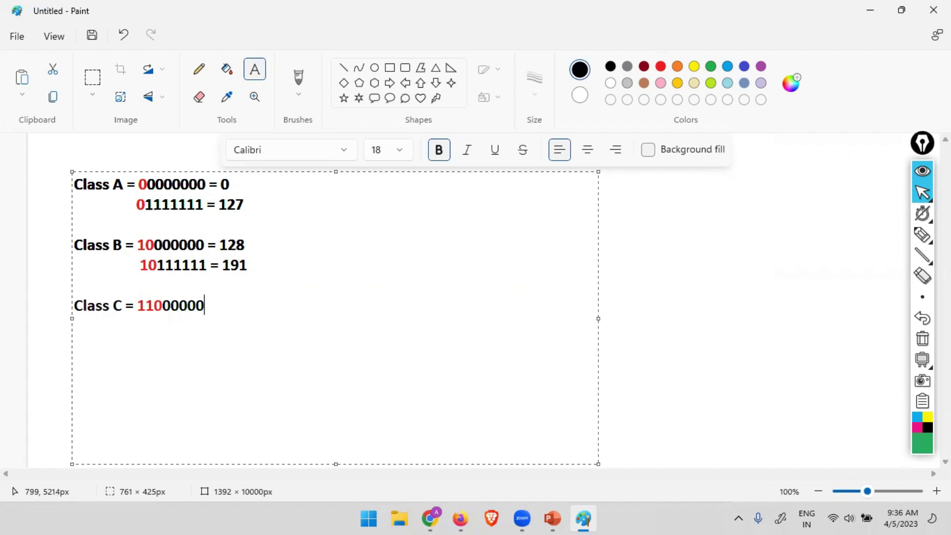
pyautogui.write(' = 192')
# Step: Add the indented line 11011111 = 223 reusing the red 110, then begin the 'Class D' line
pyautogui.press('Return')
pyautogui.press('Up')
pyautogui.hotkey('shift', 'Right')
pyautogui.hotkey('shift', 'Right')
pyautogui.hotkey('shift', 'Right')
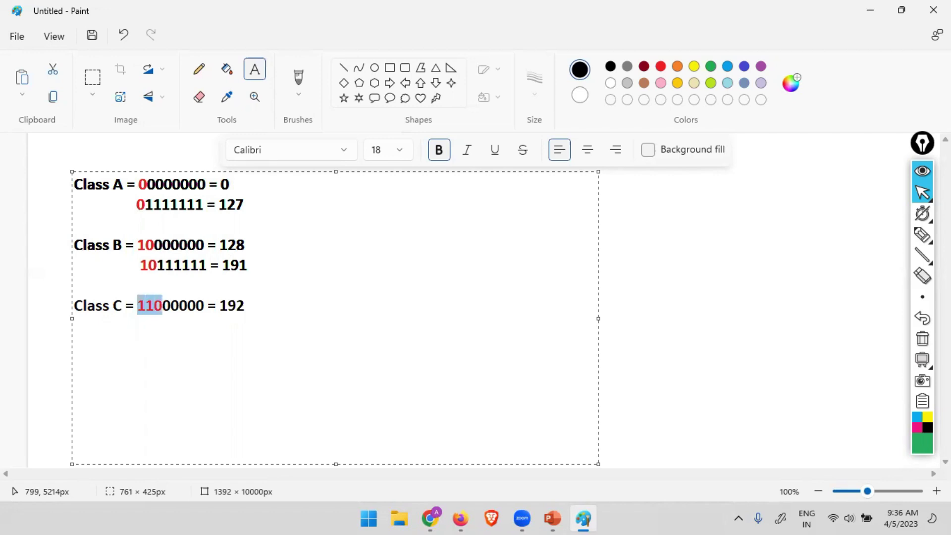
pyautogui.hotkey('ctrl', 'c')
pyautogui.press('Down')
pyautogui.hotkey('ctrl', 'v')
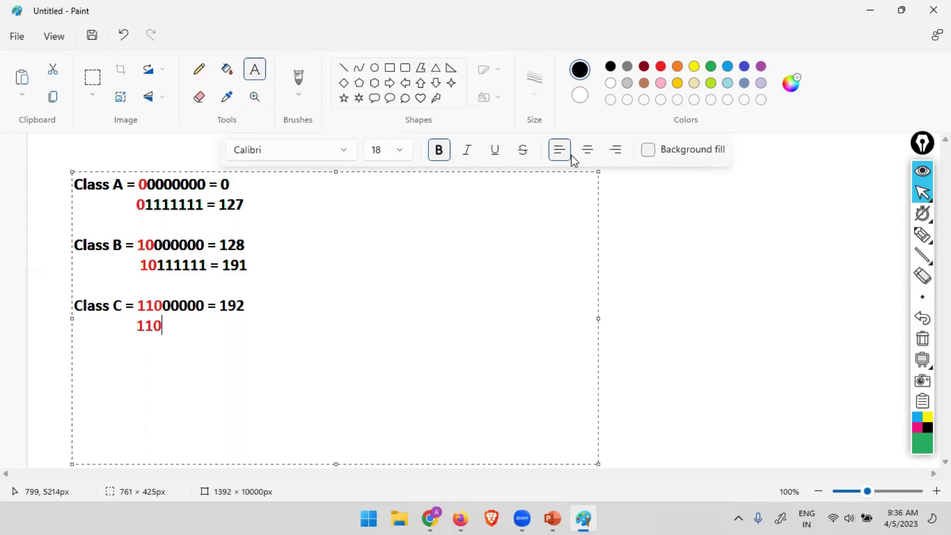
pyautogui.write('11111 =')
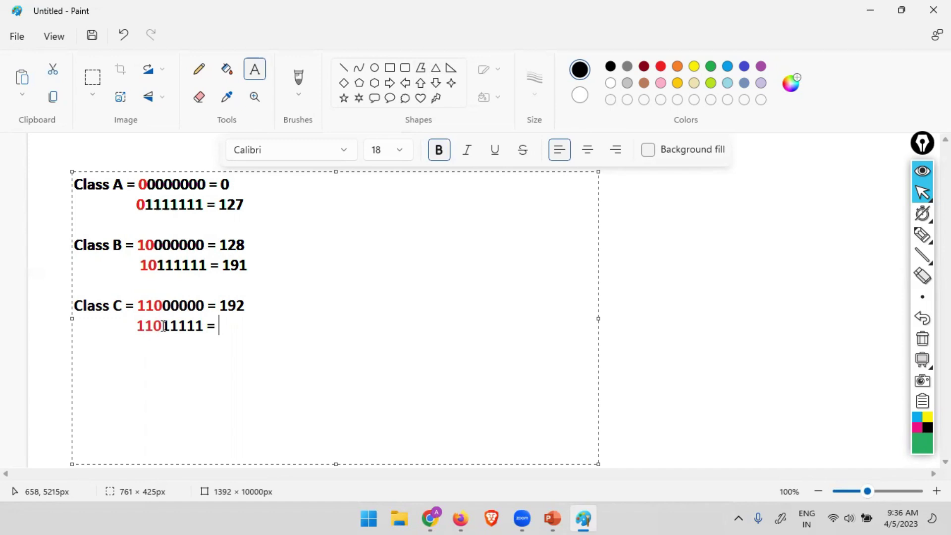
pyautogui.write('223')
pyautogui.press('Return')
pyautogui.press('Return')
pyautogui.write('Class D')
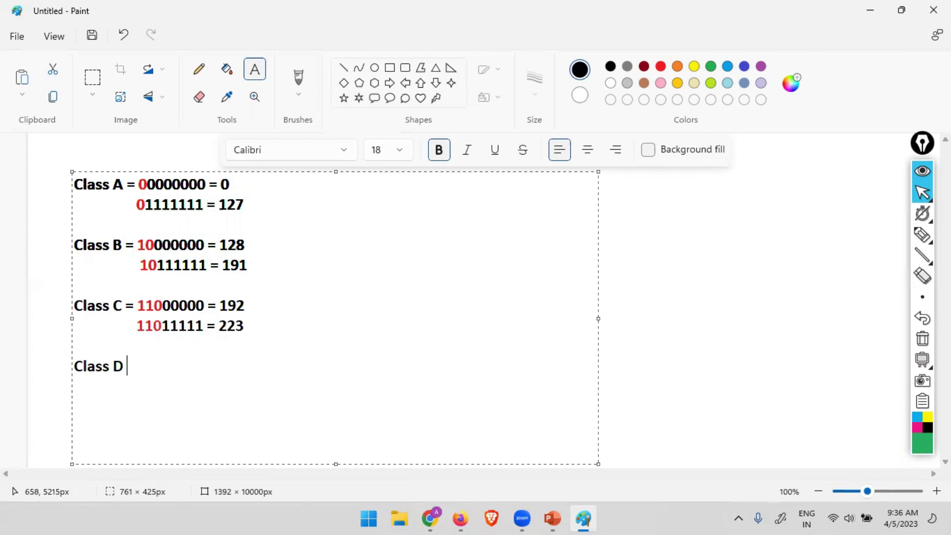
pyautogui.write(' = 1')
pyautogui.write('110')
# Step: Complete the Class D line as 11100000 = 224 with the red 1110 prefix
pyautogui.press('Left')
pyautogui.write('1')
pyautogui.press('Right')
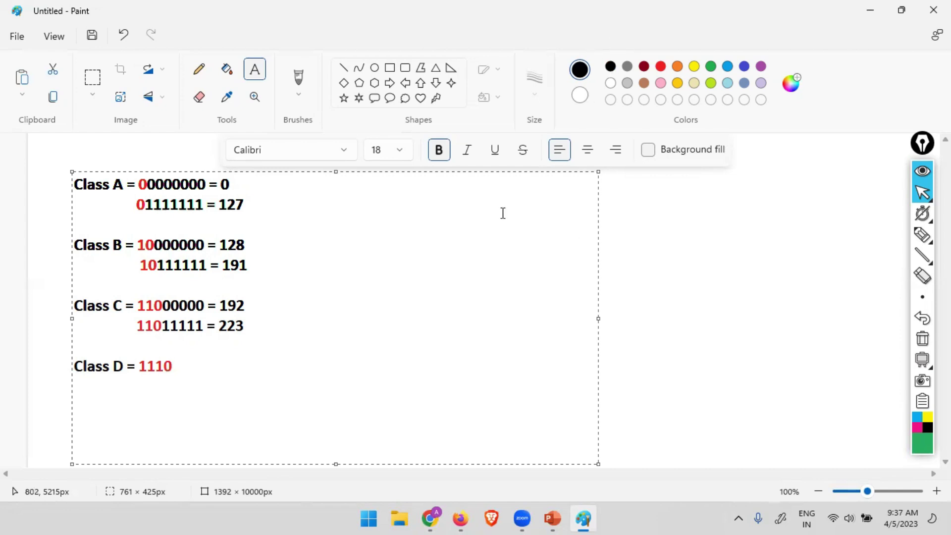
pyautogui.write('0000 = ')
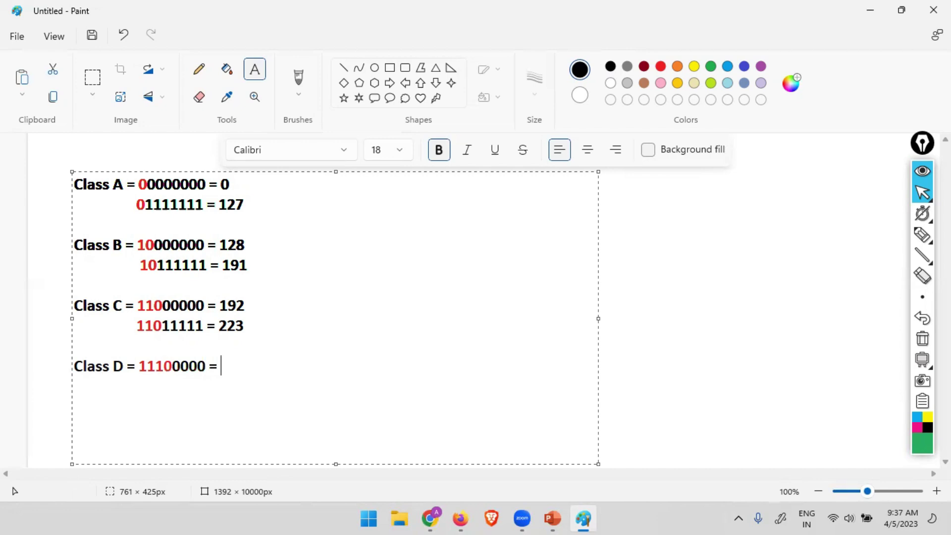
pyautogui.write('224')
# Step: Add the indented line 11101111 = 239 under Class D, then begin the 'Class E' line
pyautogui.press('Return')
pyautogui.write('110')
pyautogui.click(157, 386)
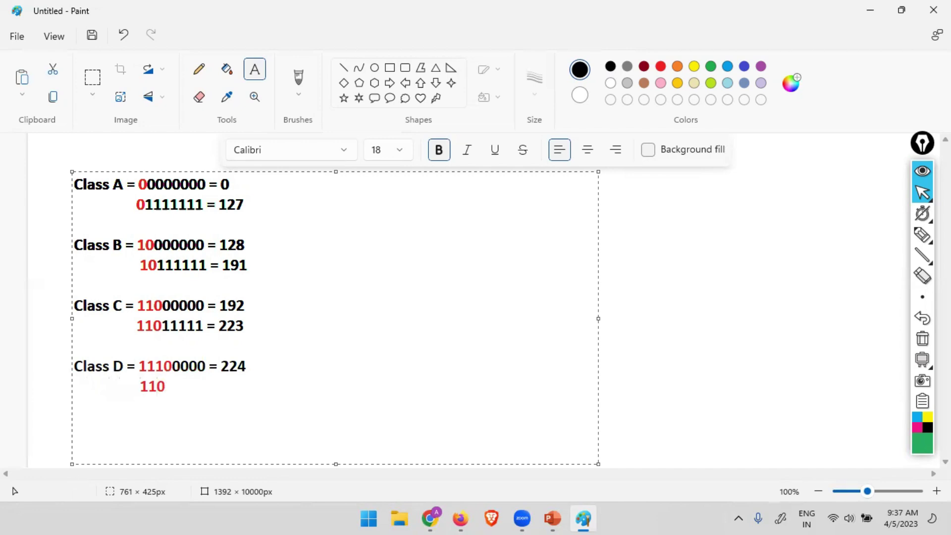
pyautogui.write('10111')
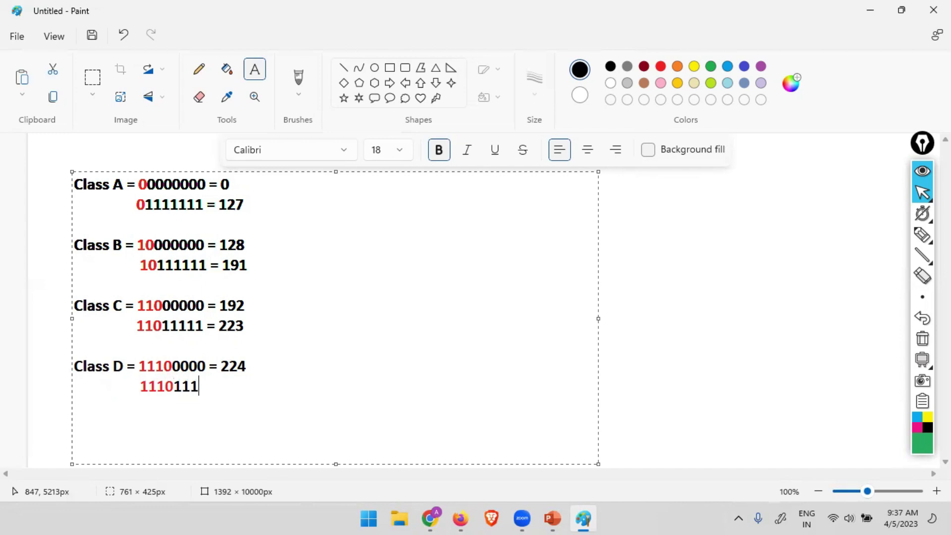
pyautogui.write('1 = 239')
pyautogui.press('Return')
pyautogui.press('Return')
pyautogui.write('Class E')
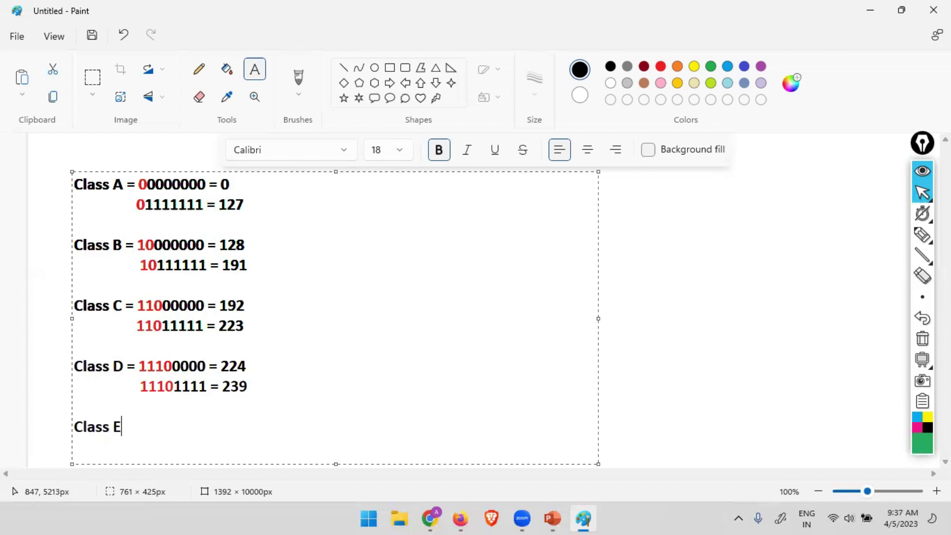
pyautogui.write(' = 110')
# Step: Complete the Class E line as 11110000 = 240 with the red 1111 prefix
pyautogui.press('Left')
pyautogui.write('11')
pyautogui.press('Delete')
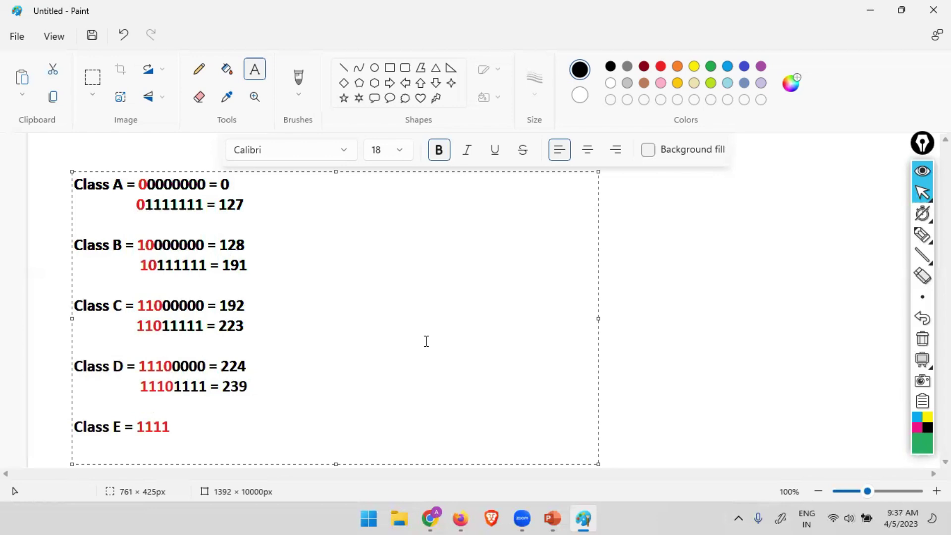
pyautogui.write('0000 = 240')
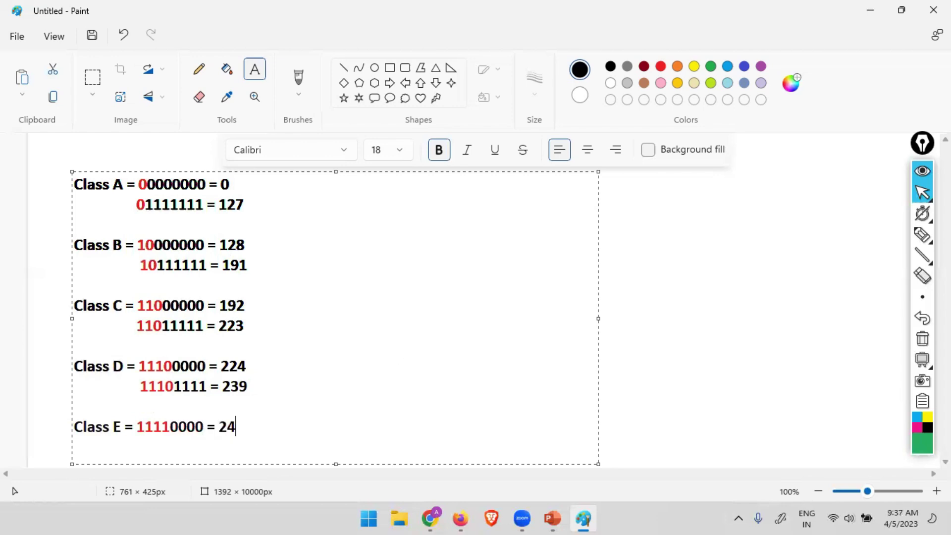
# Step: Add the line 11111111 = 255 under Class E and commit the text block to the canvas
pyautogui.press('Return')
pyautogui.hotkey('shift', 'Up')
pyautogui.hotkey('shift', 'Down')
pyautogui.press('Up')
pyautogui.hotkey('shift', 'Right')
pyautogui.hotkey('shift', 'Right')
pyautogui.hotkey('shift', 'Right')
pyautogui.hotkey('shift', 'Right')
pyautogui.write('11111111')
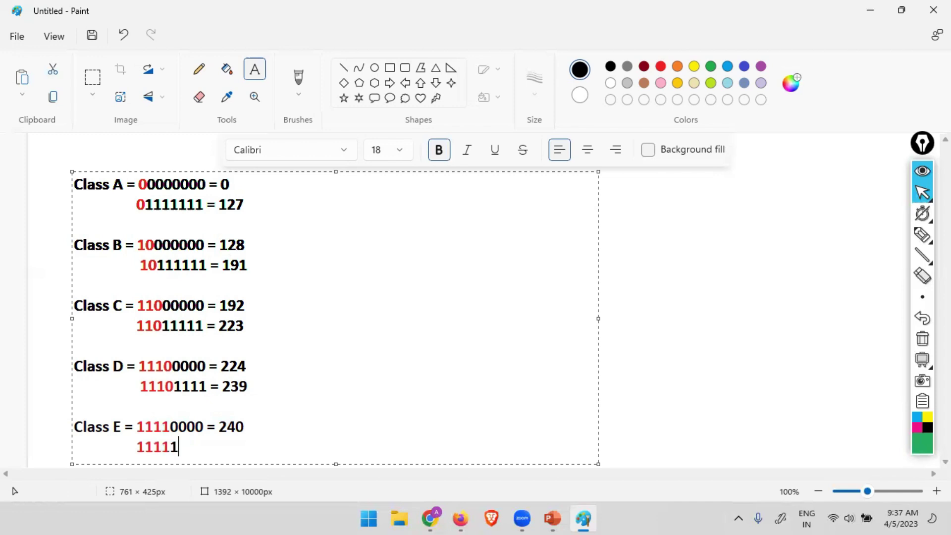
pyautogui.write(' = 255')
pyautogui.click(698, 312)
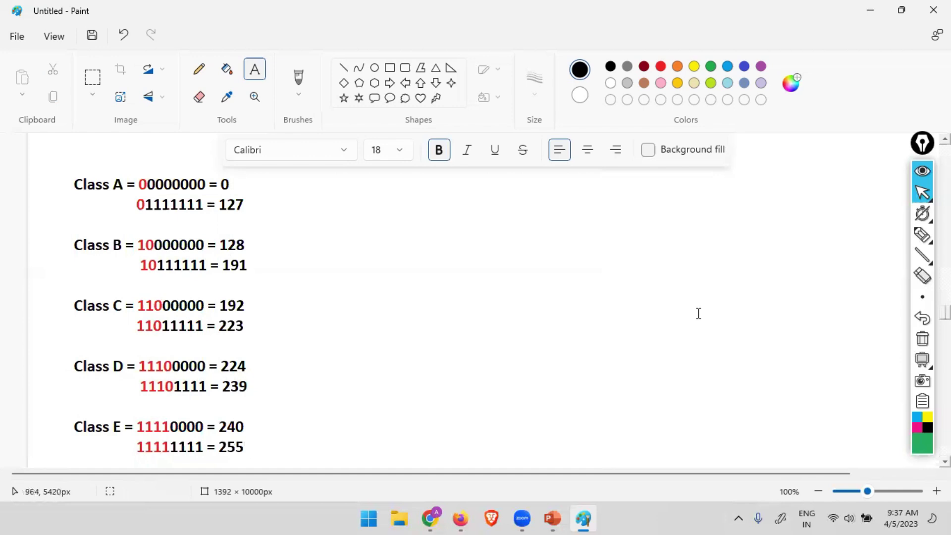